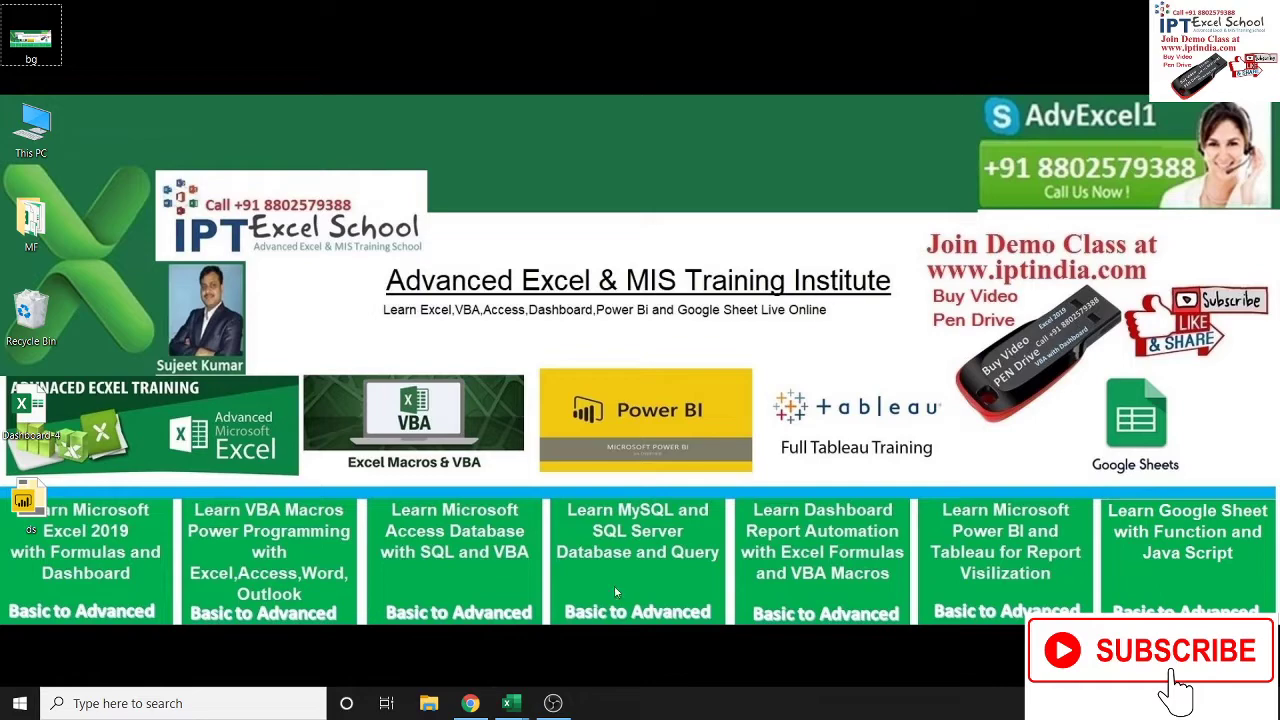
Step: Bring Book1's VBA editor to the front from the Excel taskbar button
click(518, 705)
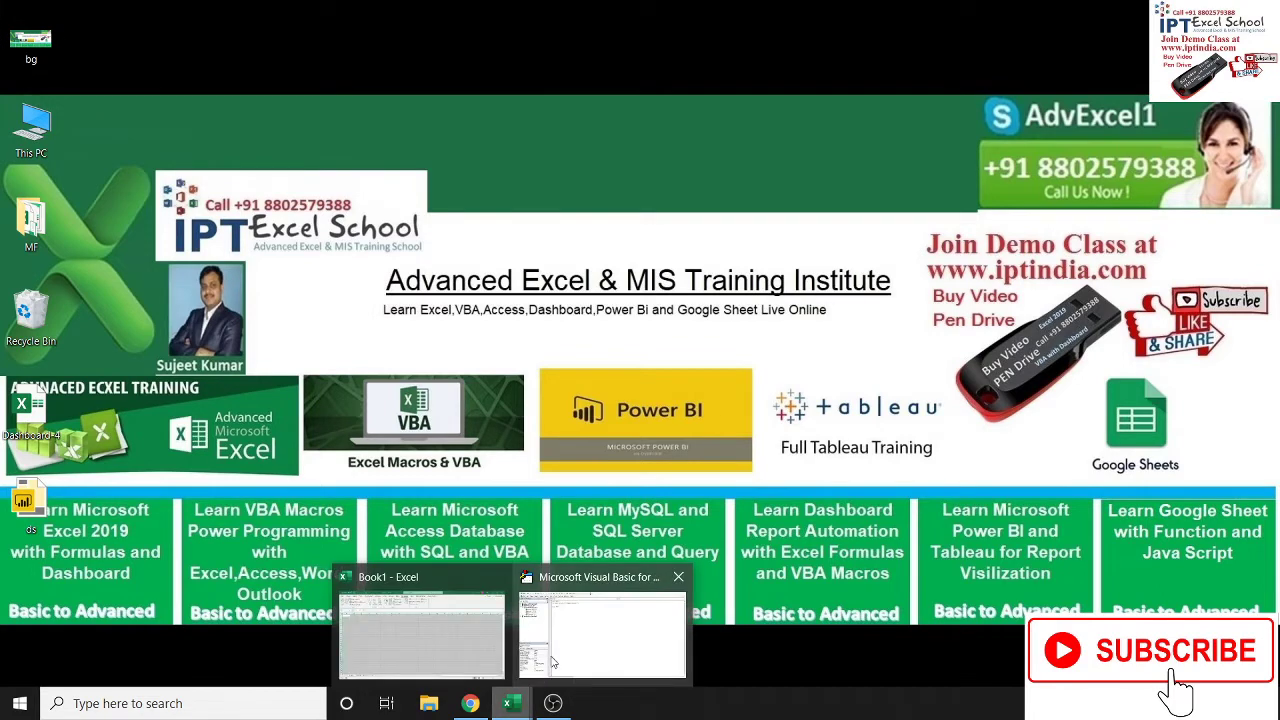
click(530, 590)
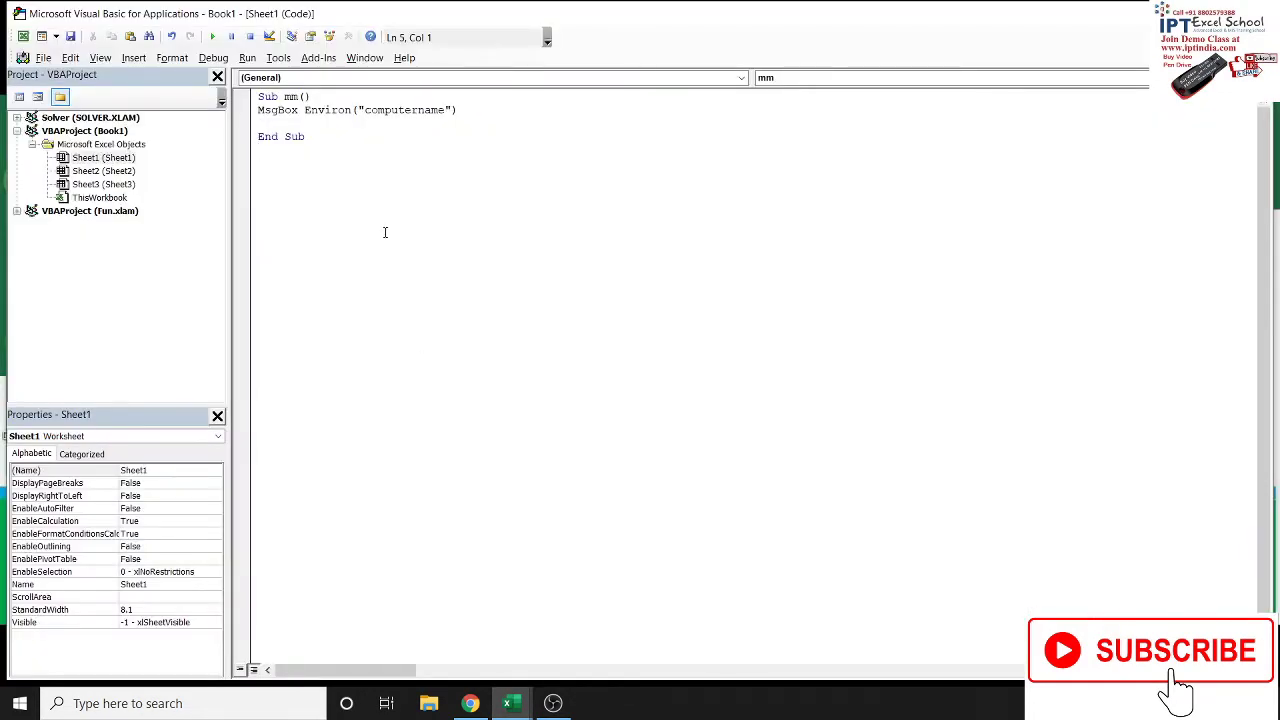
Step: Create a Workbook_Open procedure in ThisWorkbook and start its first line with 'if'
double_click(100, 197)
click(260, 78)
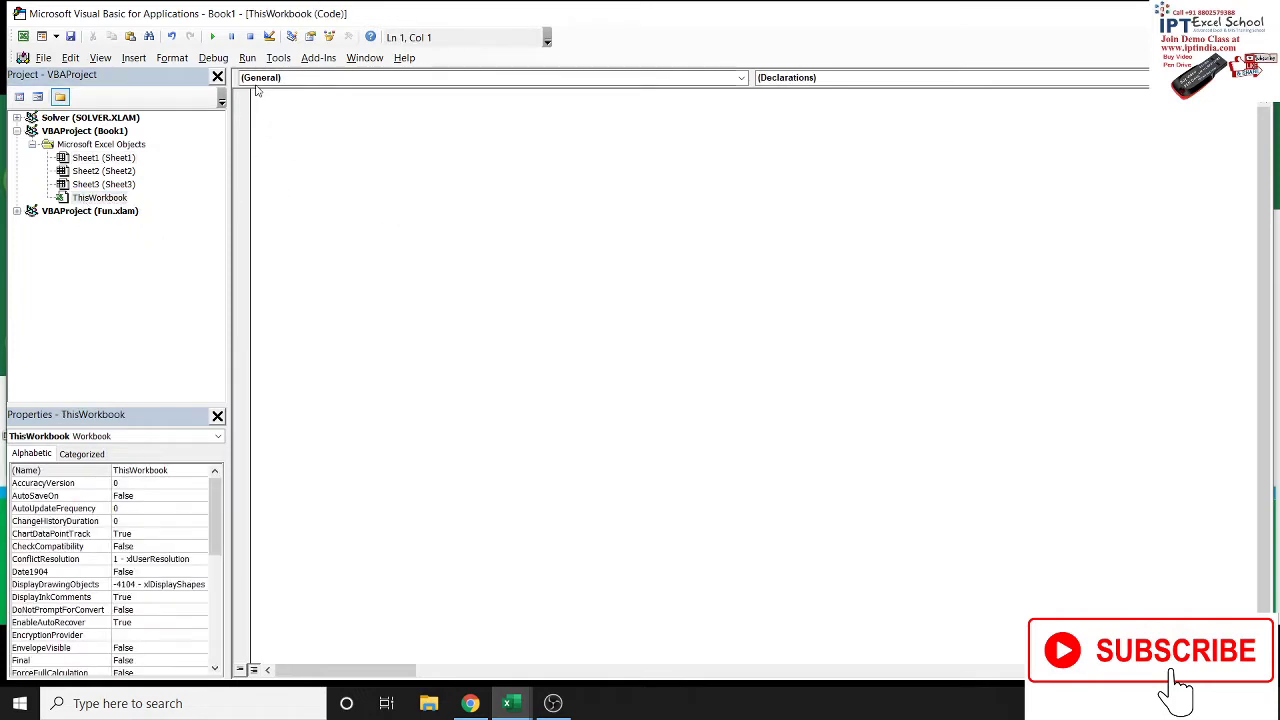
click(261, 95)
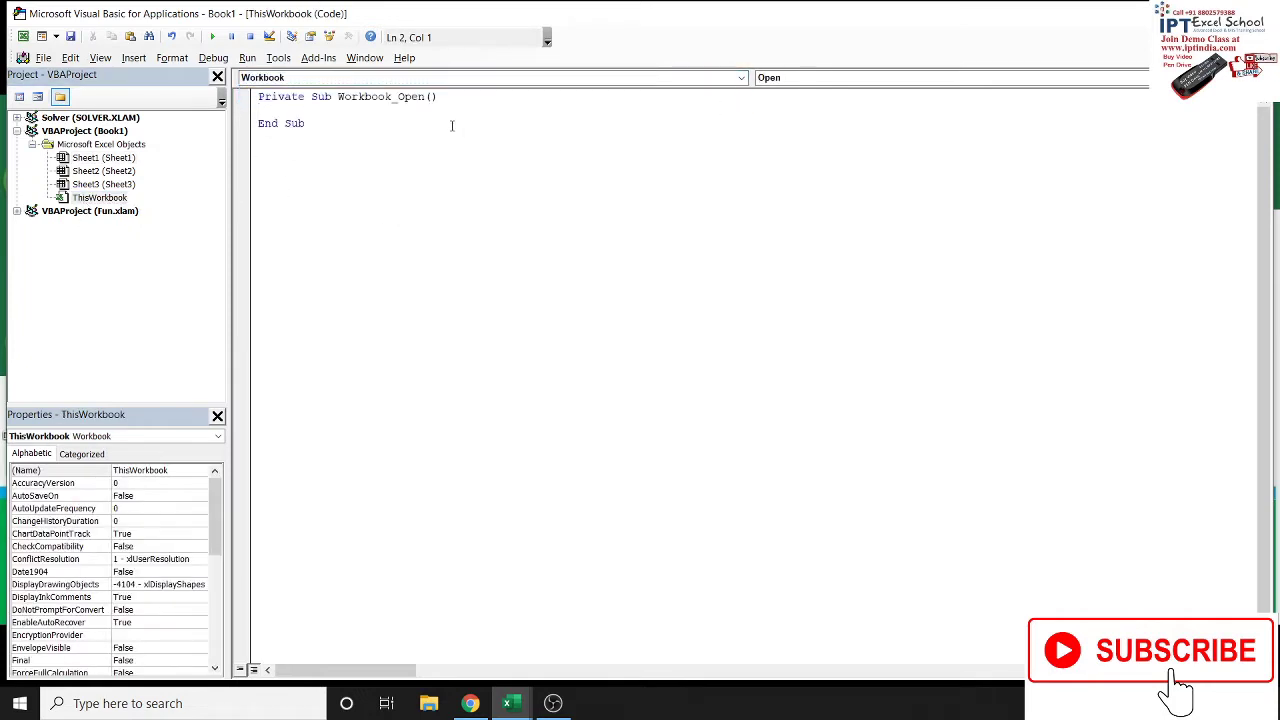
key(Return)
text(i)
text(f)
Step: Copy Environ("computername") from Sheet1's code and paste it after 'if' in ThisWorkbook
double_click(100, 197)
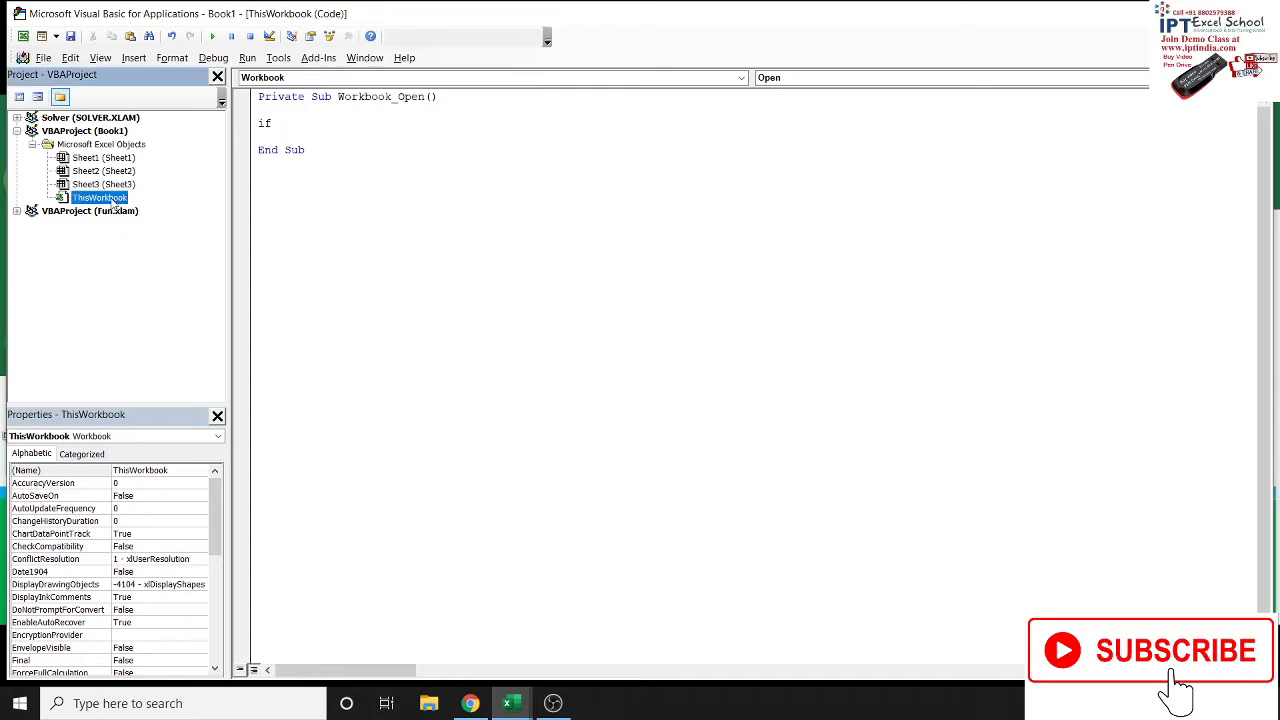
double_click(100, 158)
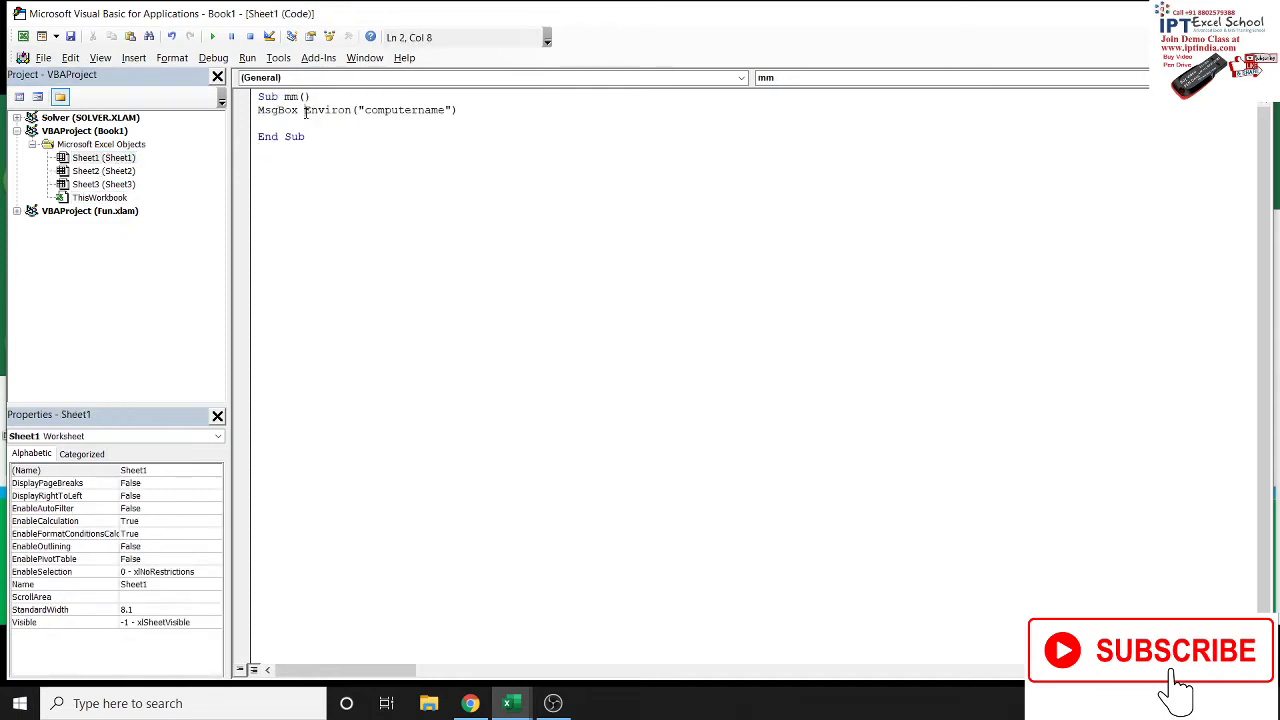
drag(305, 112, 521, 107)
key(ctrl+c)
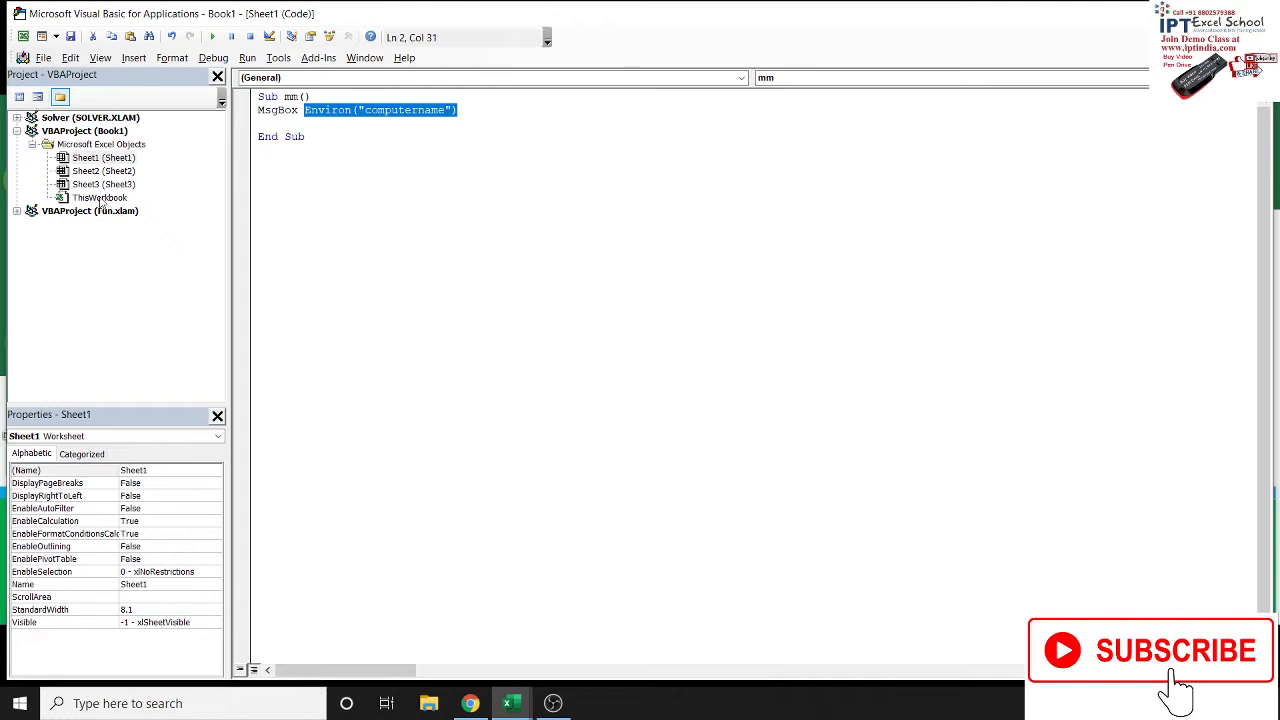
double_click(100, 197)
key(ctrl+v)
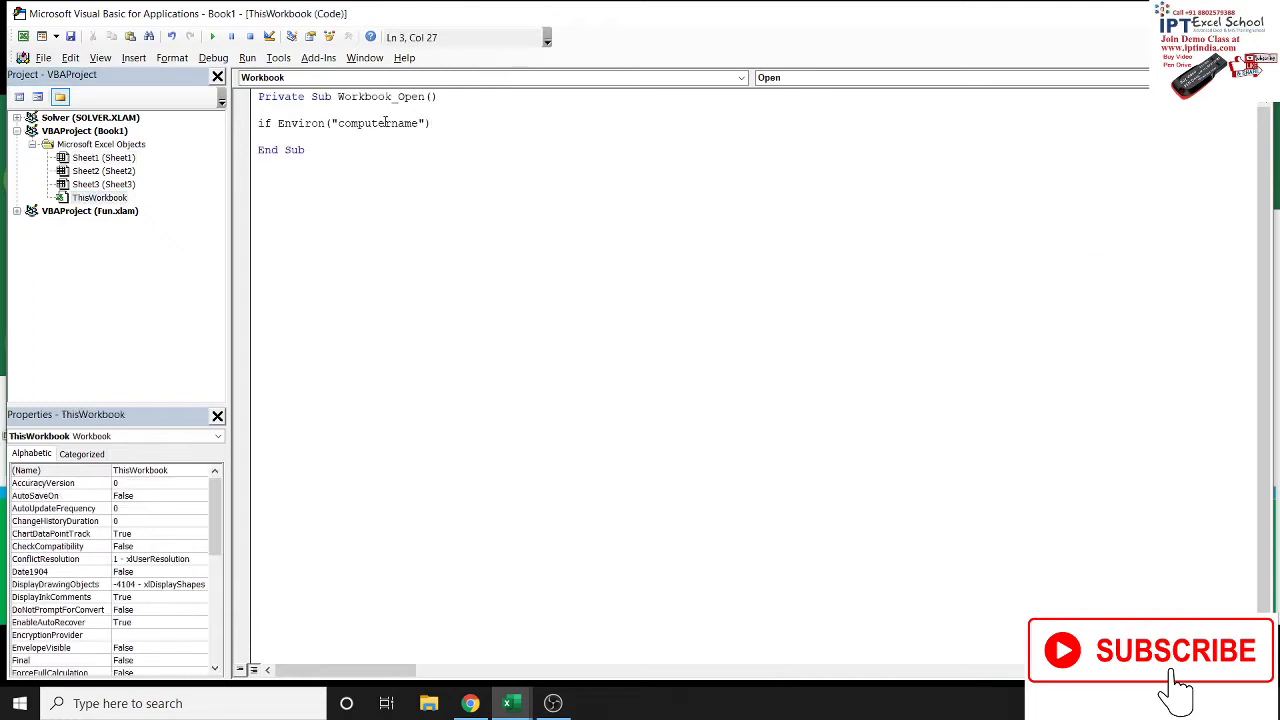
Step: Change the argument to Environ("username") and compare it with ="Dell"
drag(337, 123, 419, 123)
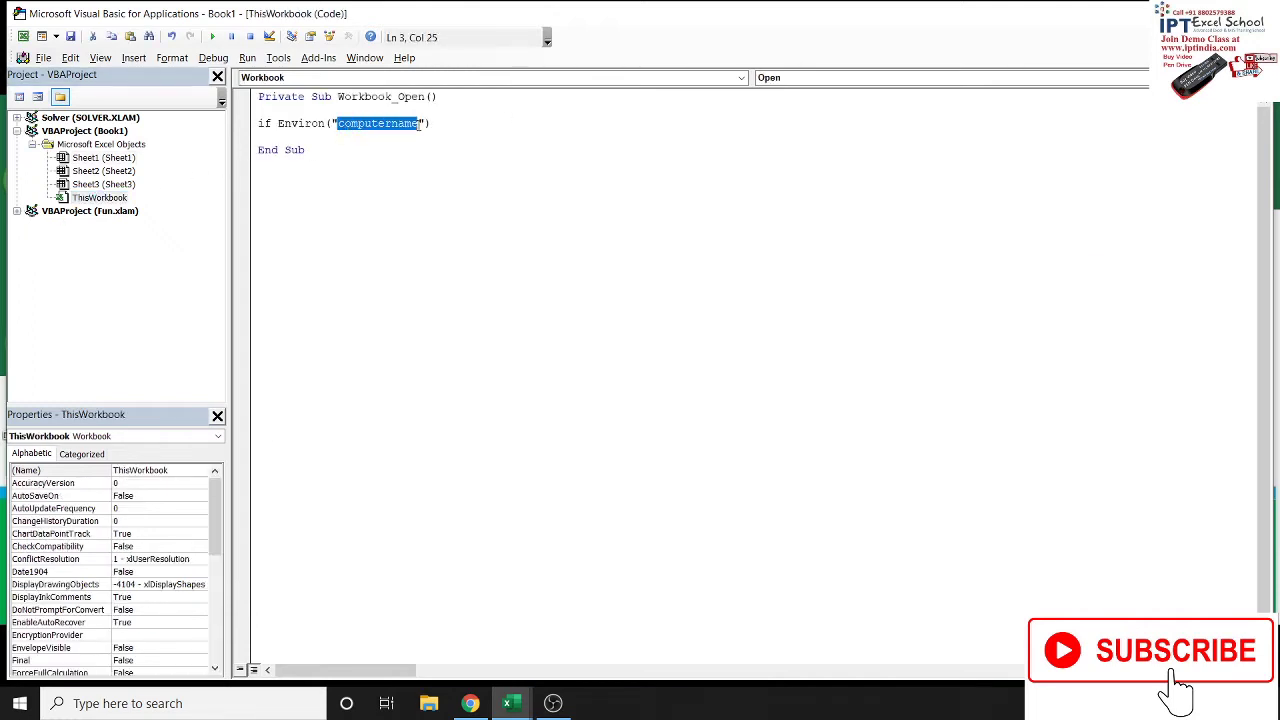
text(use)
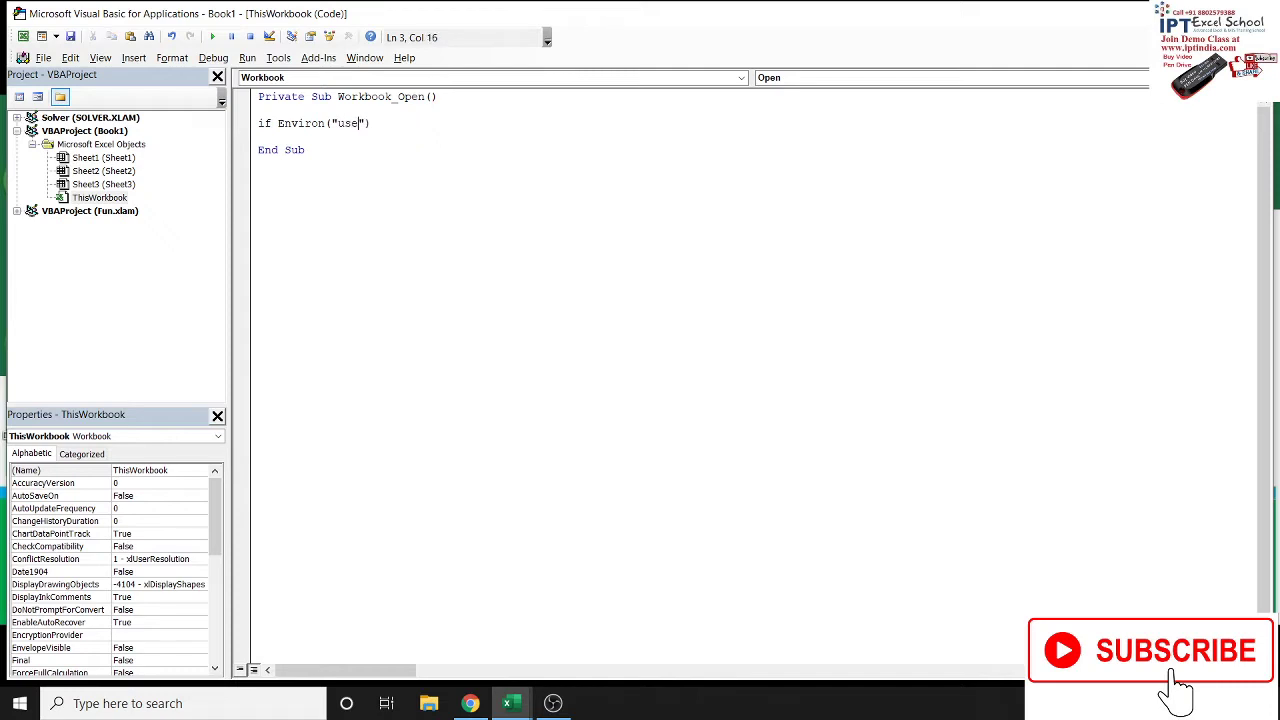
text(rname)
click(433, 122)
text(="De)
text(ll")
Step: Make the line If Environ("username") <> "Dell" Then and type a warning msgbox below
double_click(406, 123)
click(386, 123)
double_click(409, 123)
click(409, 123)
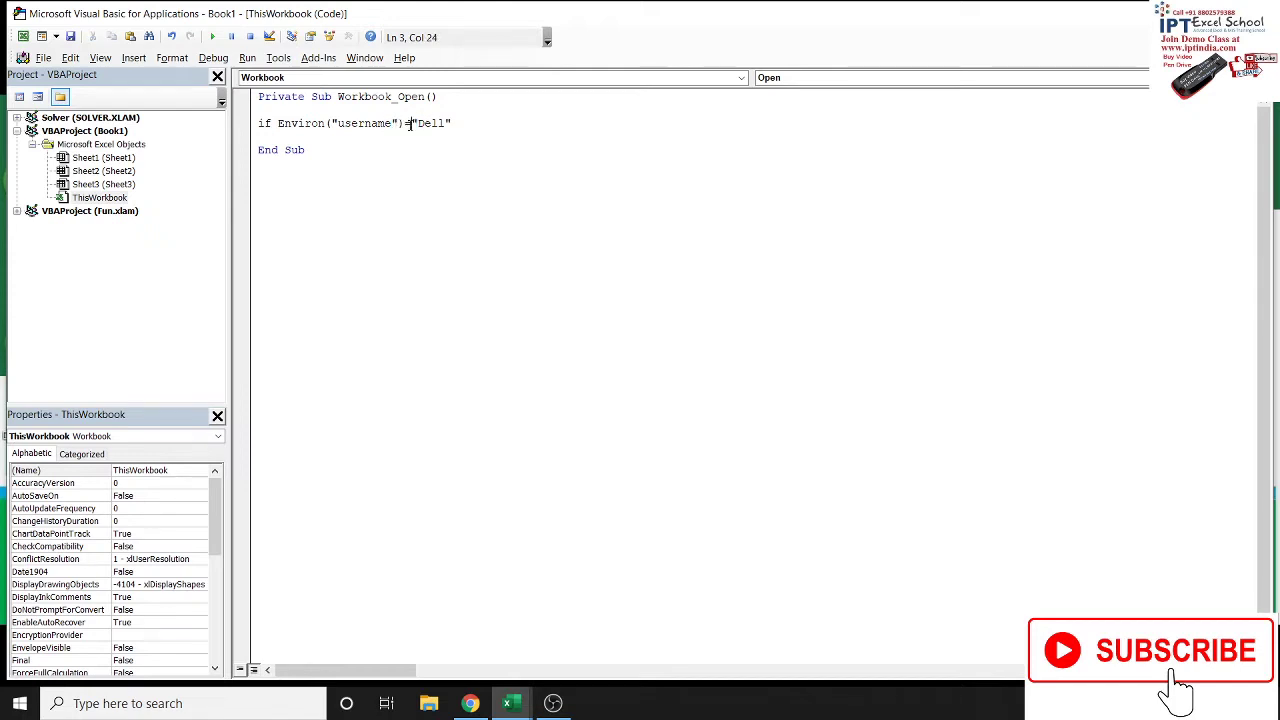
key(BackSpace)
text(<>)
click(475, 123)
text(Then)
key(Return)
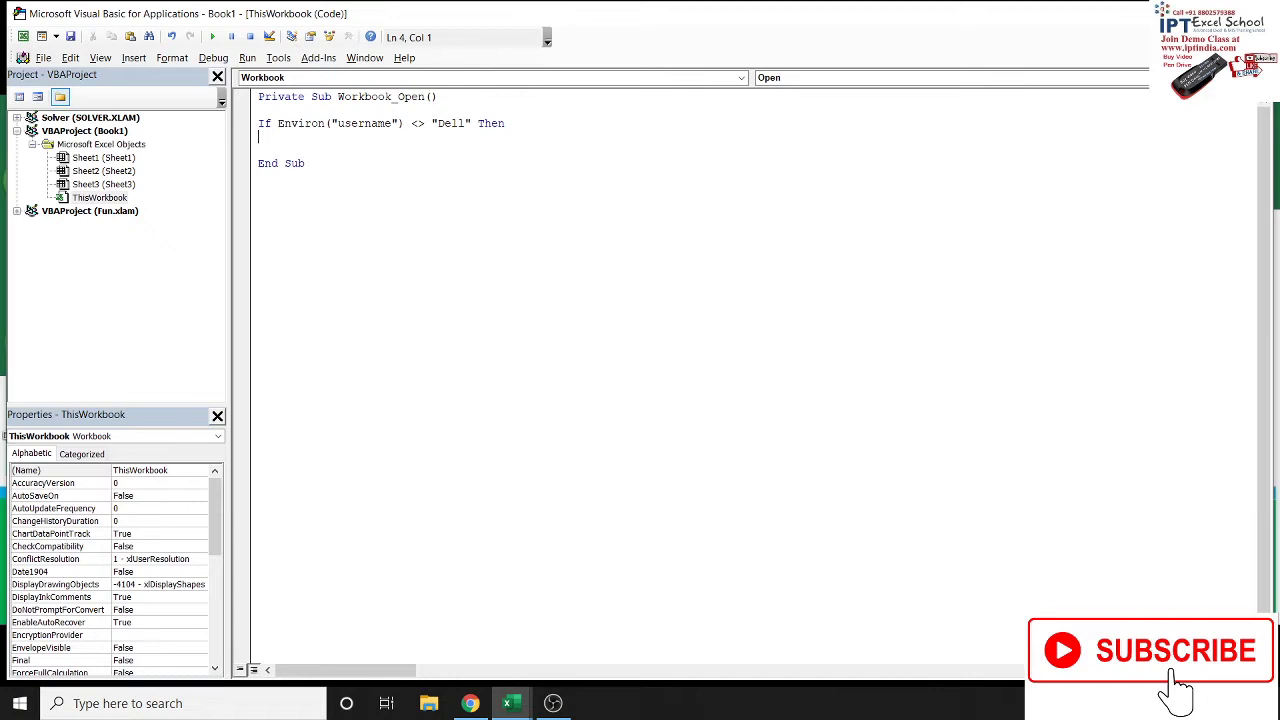
text(msg)
text(box )
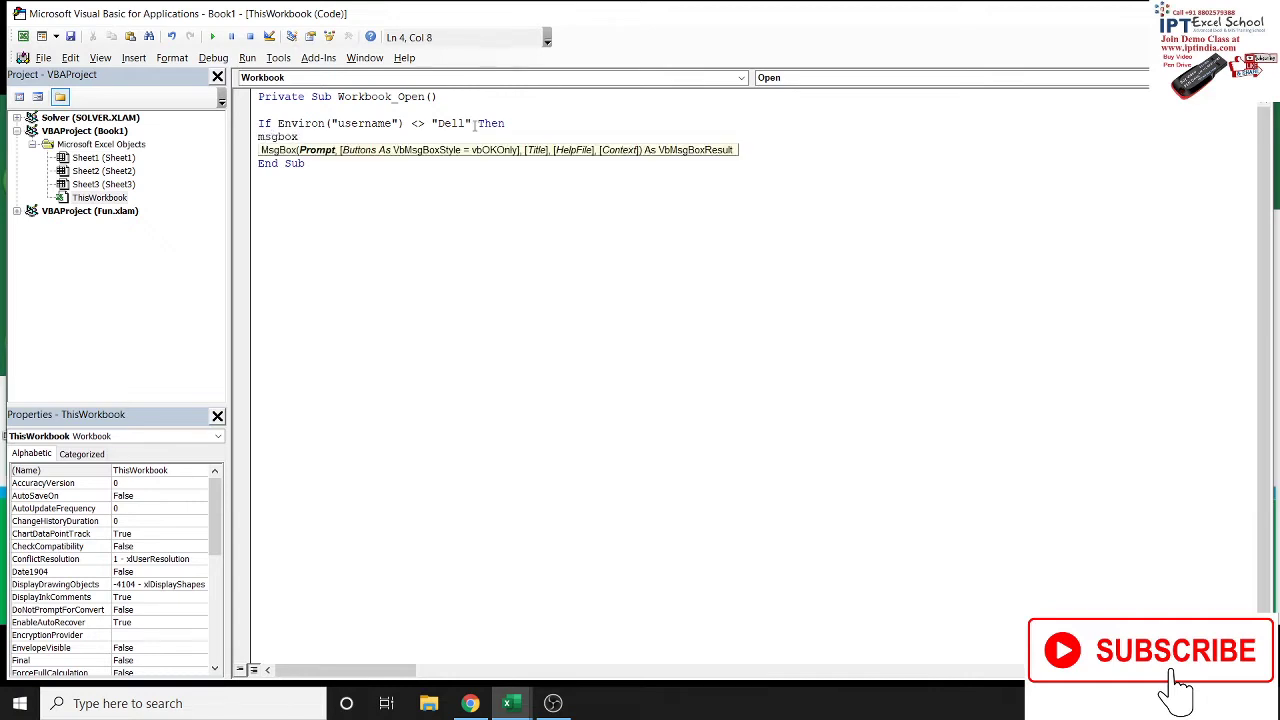
text(")
text(This File )
text(Not)
text(Open )
text(on Th)
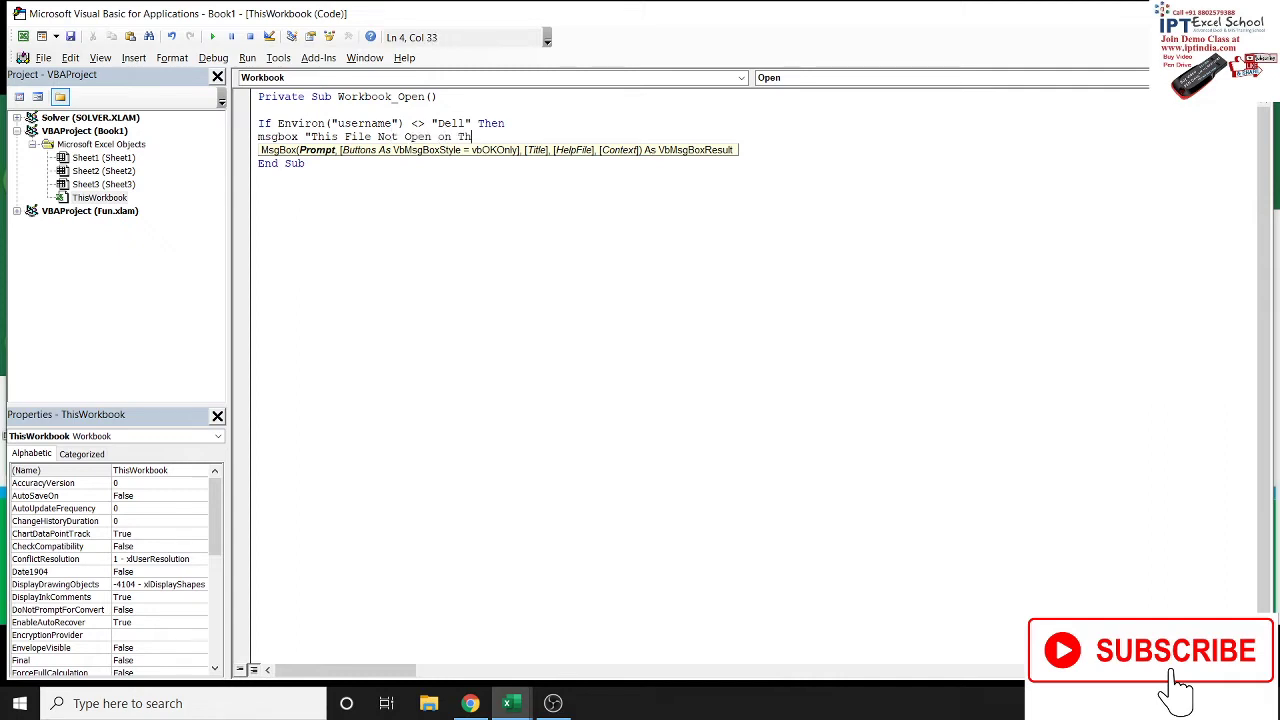
text(is )
text(User)
text(Name")
key(Return)
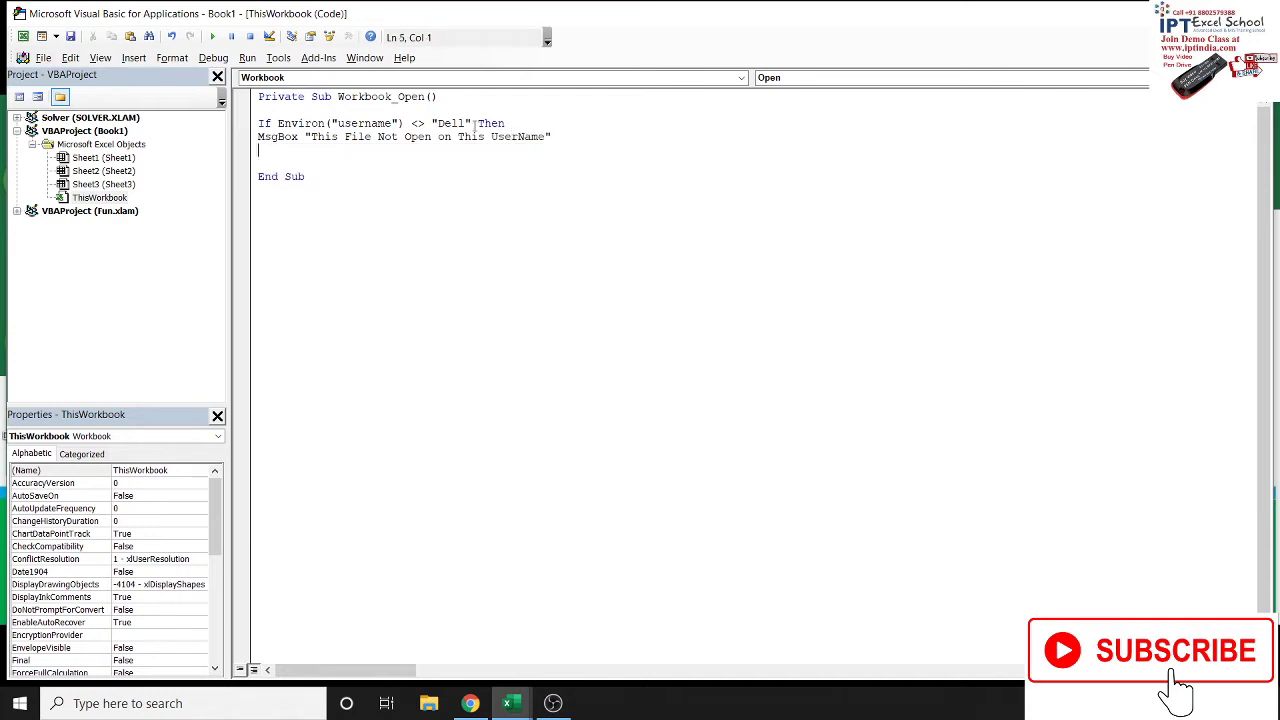
text(ac)
text(tive)
text(workb)
text(ook.)
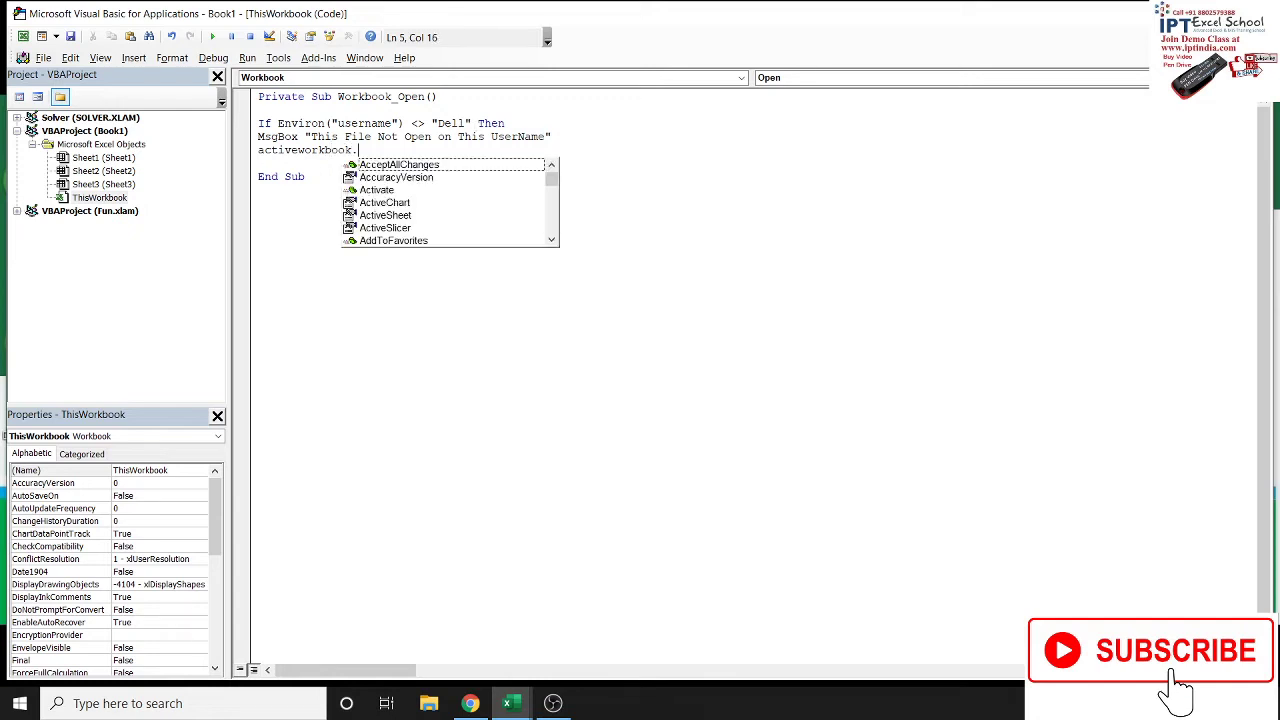
text(pa)
key(Tab)
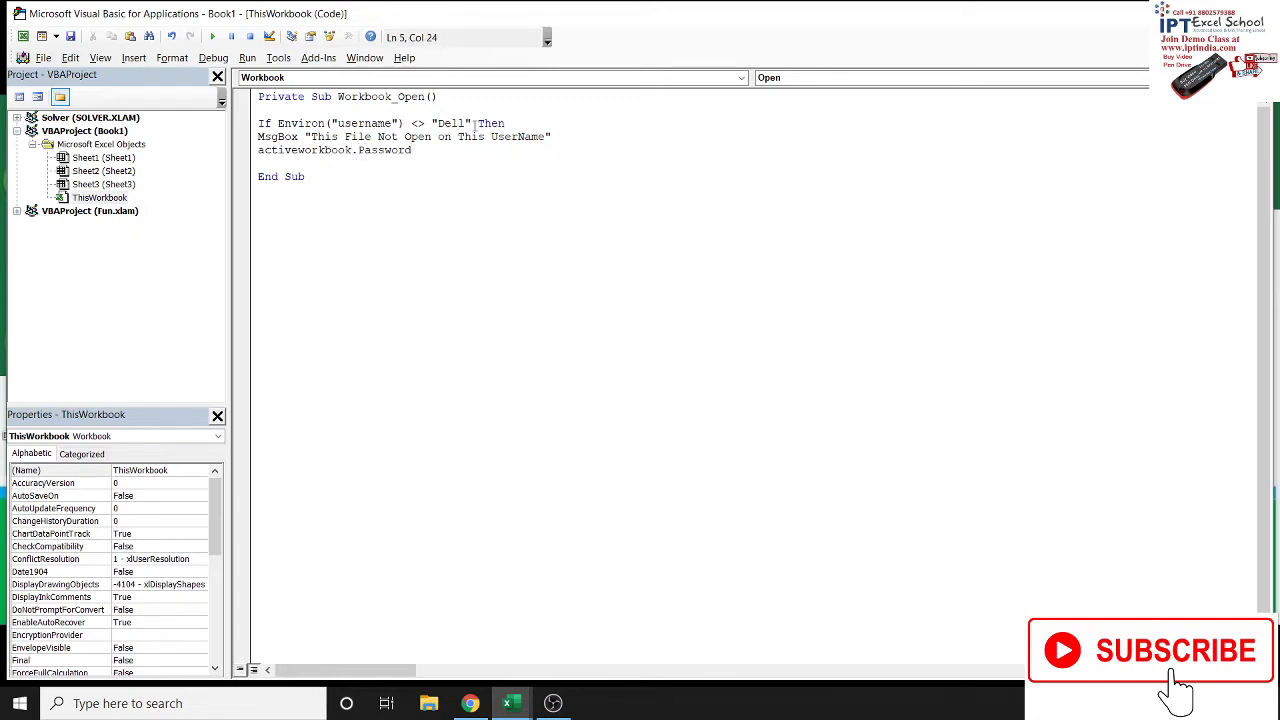
text(=12)
key(Return)
key(BackSpace)
key(BackSpace)
key(BackSpace)
text(= 12)
key(Return)
text(ac)
text(tivewo)
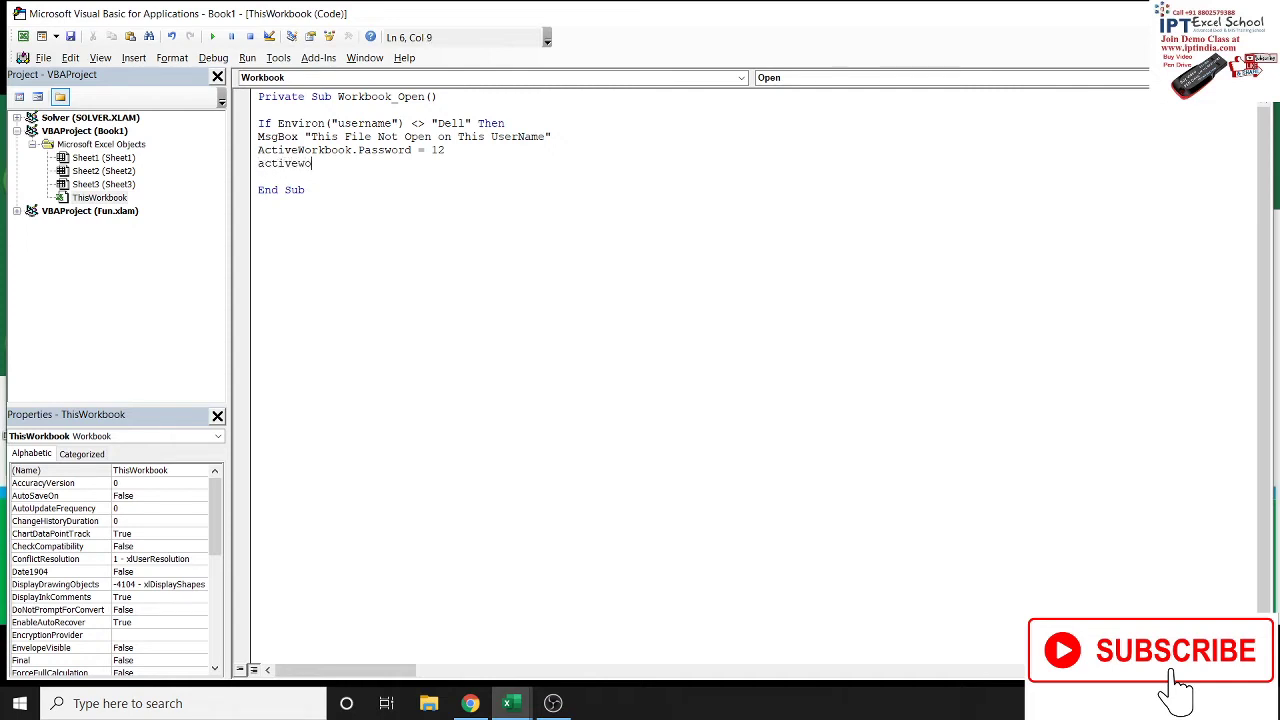
text(rkboo)
text(k.clo)
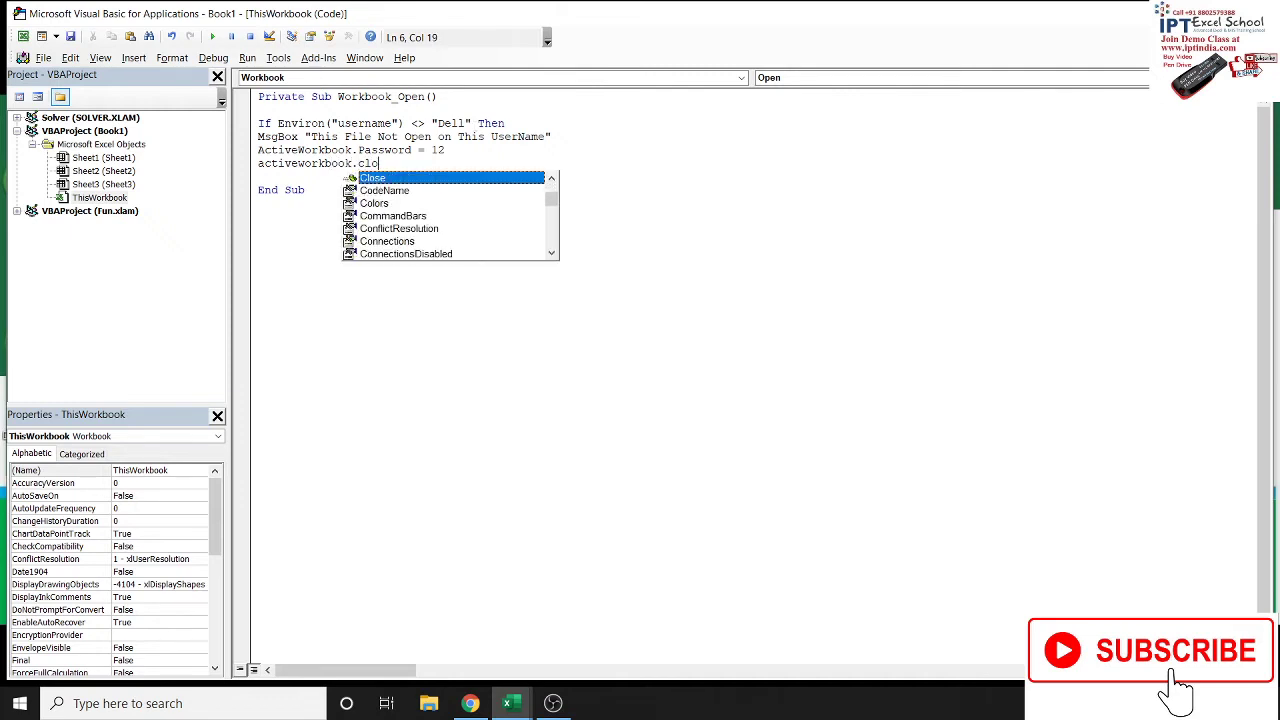
text(se t)
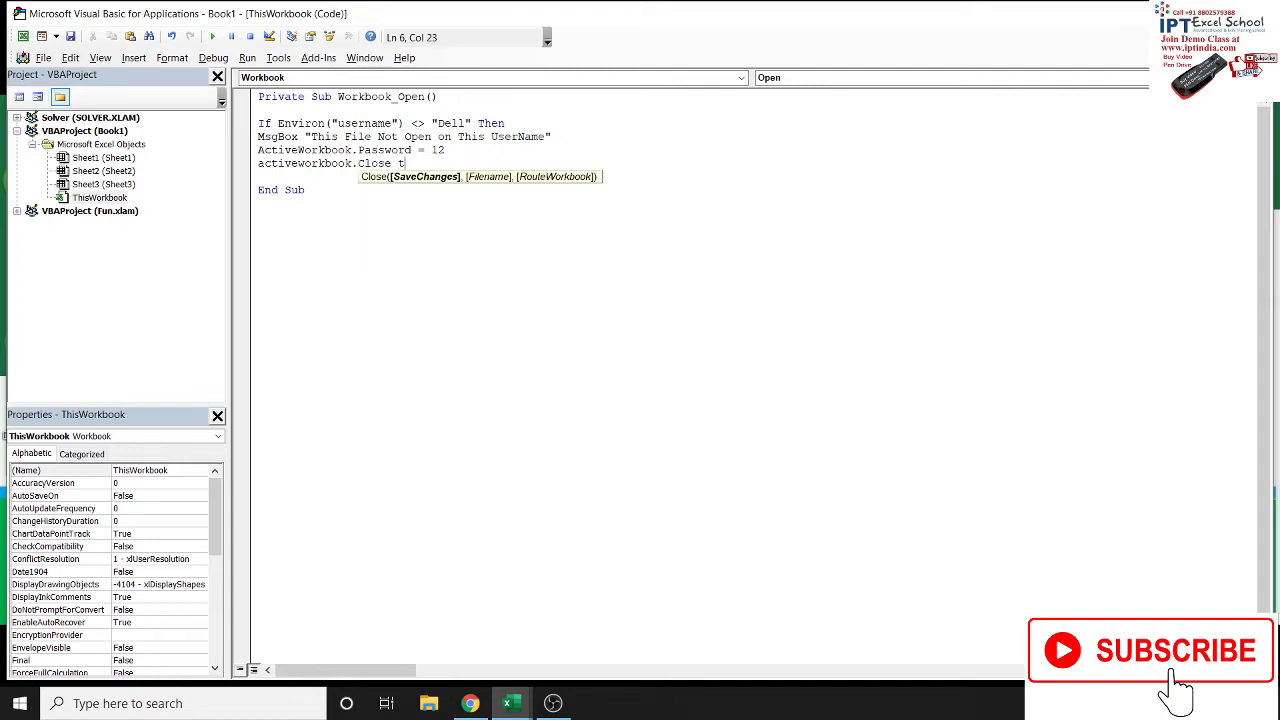
text(rue)
key(Return)
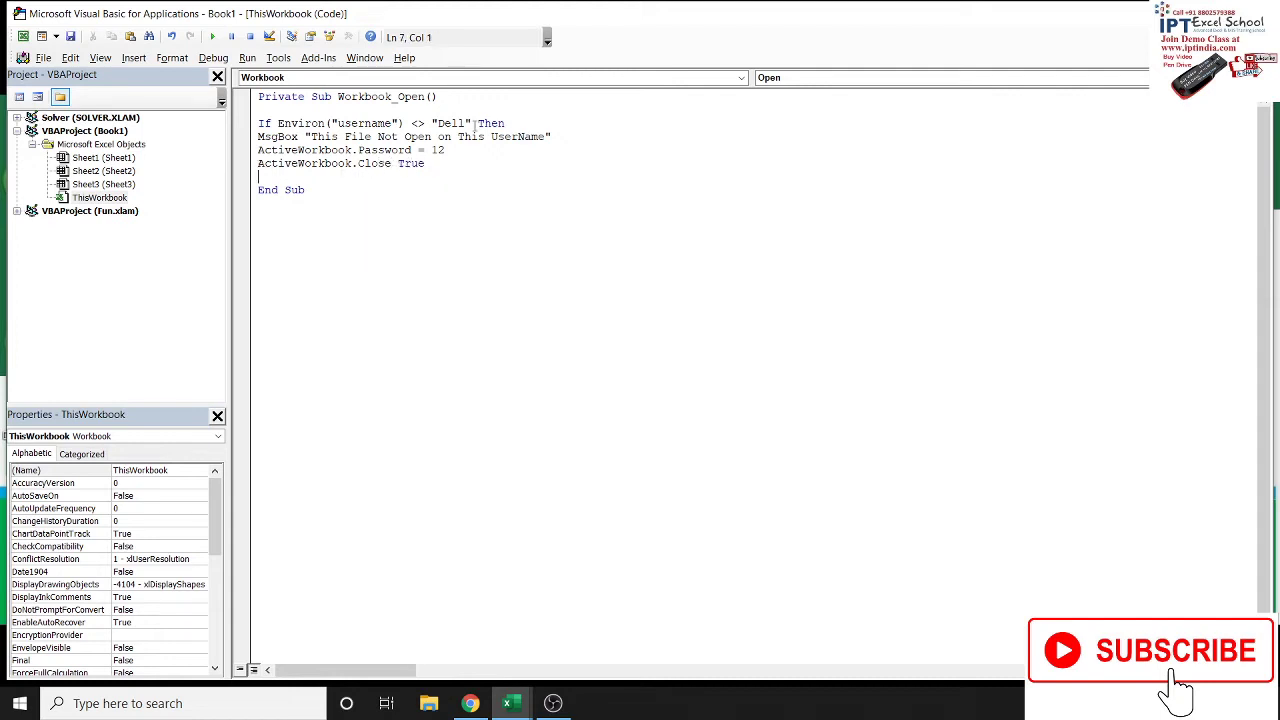
Step: Type End If after the close line to finish the username check block
text(endi)
key(BackSpace)
text(if)
key(Return)
key(Return)
key(Return)
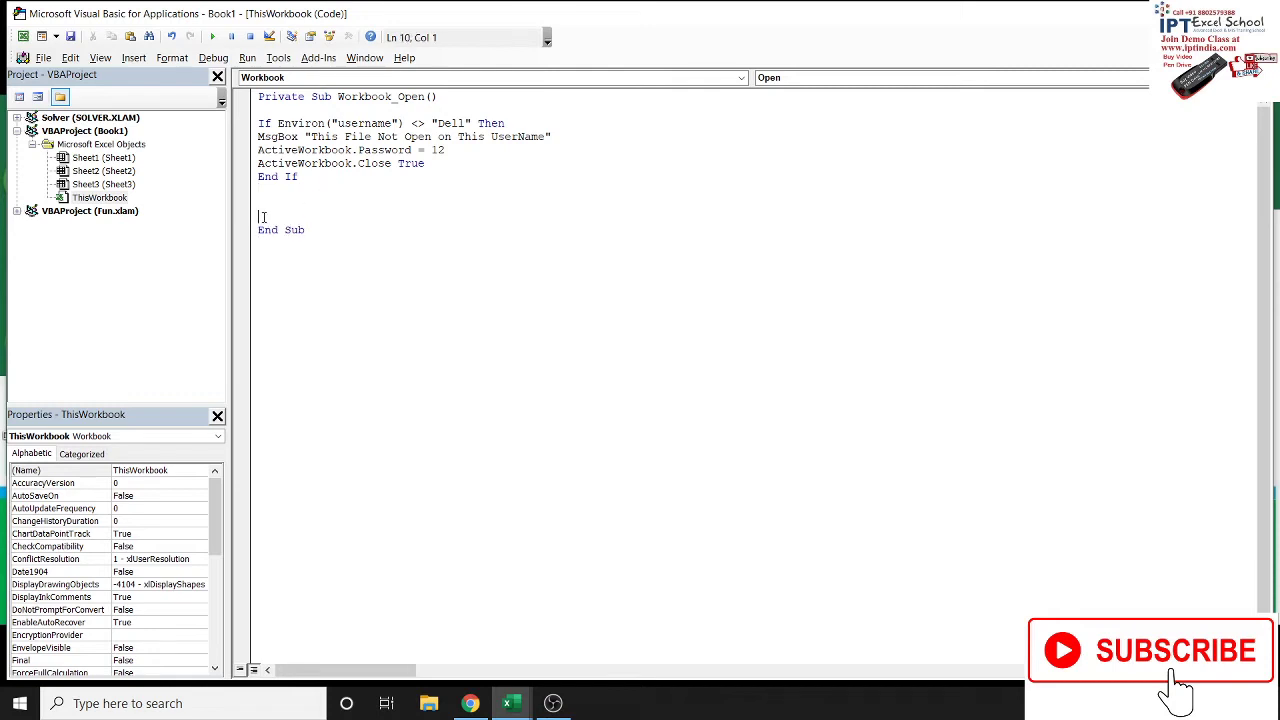
click(261, 205)
Step: Paste a duplicate of the If…End If block below the original
drag(305, 177, 258, 123)
click(264, 198)
key(Return)
key(ctrl+v)
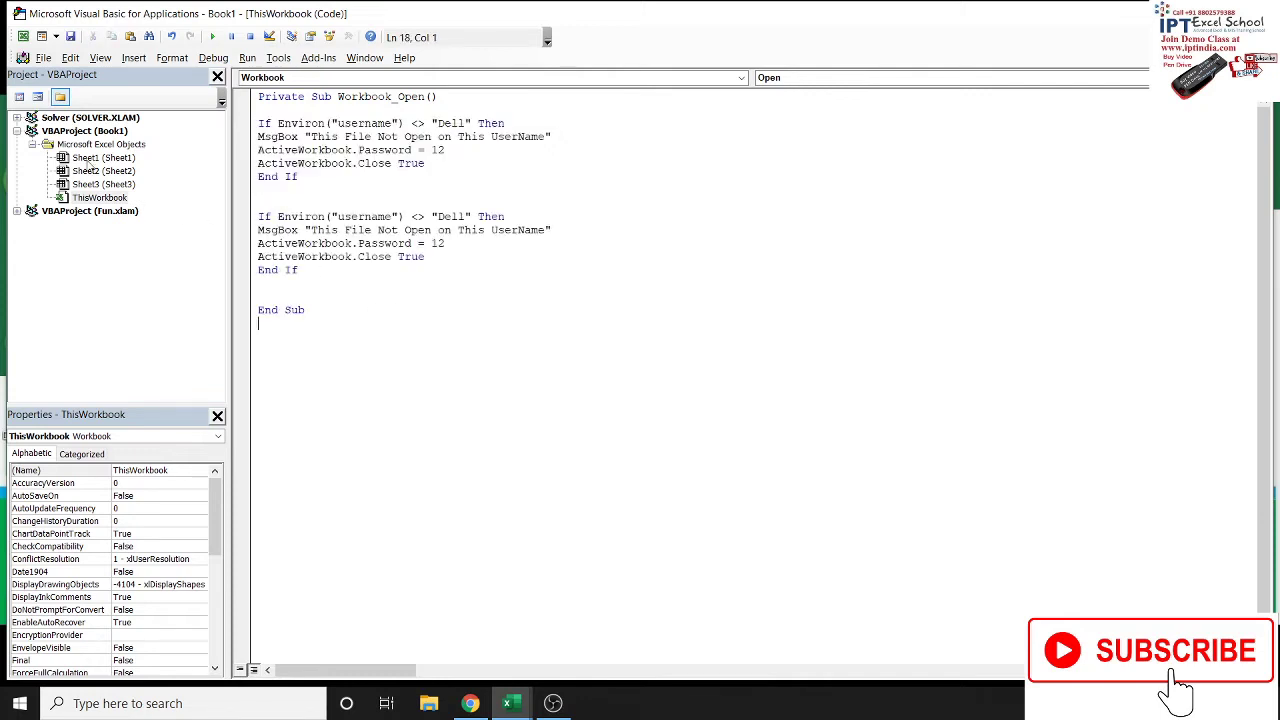
Step: Make the copied block test Environ("computername") instead of username, then show the desktop
click(98, 160)
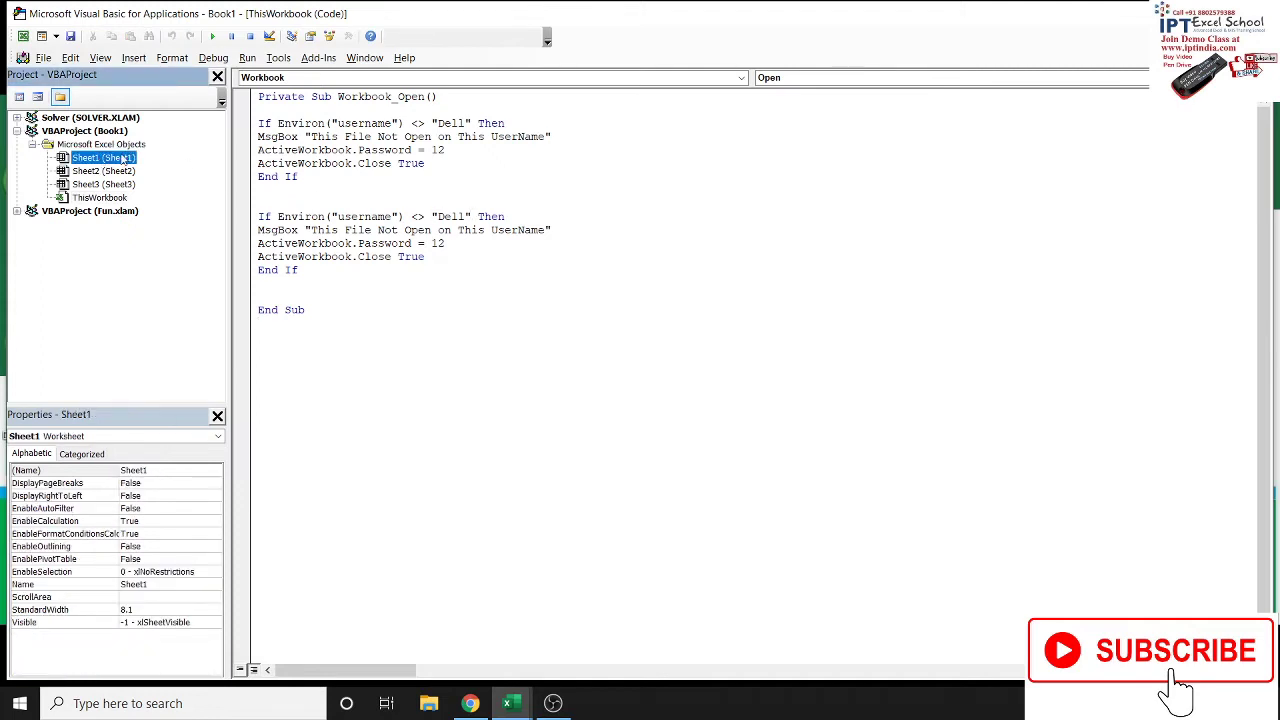
double_click(120, 158)
key(ctrl+c)
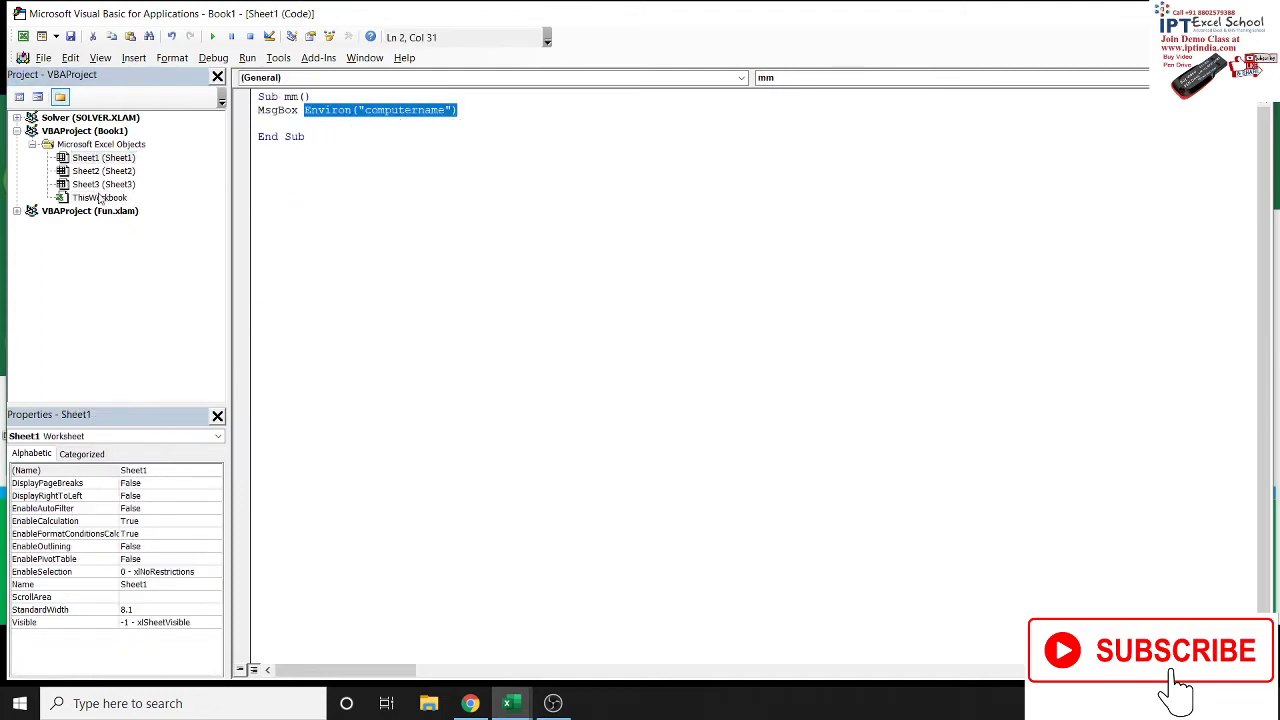
double_click(100, 197)
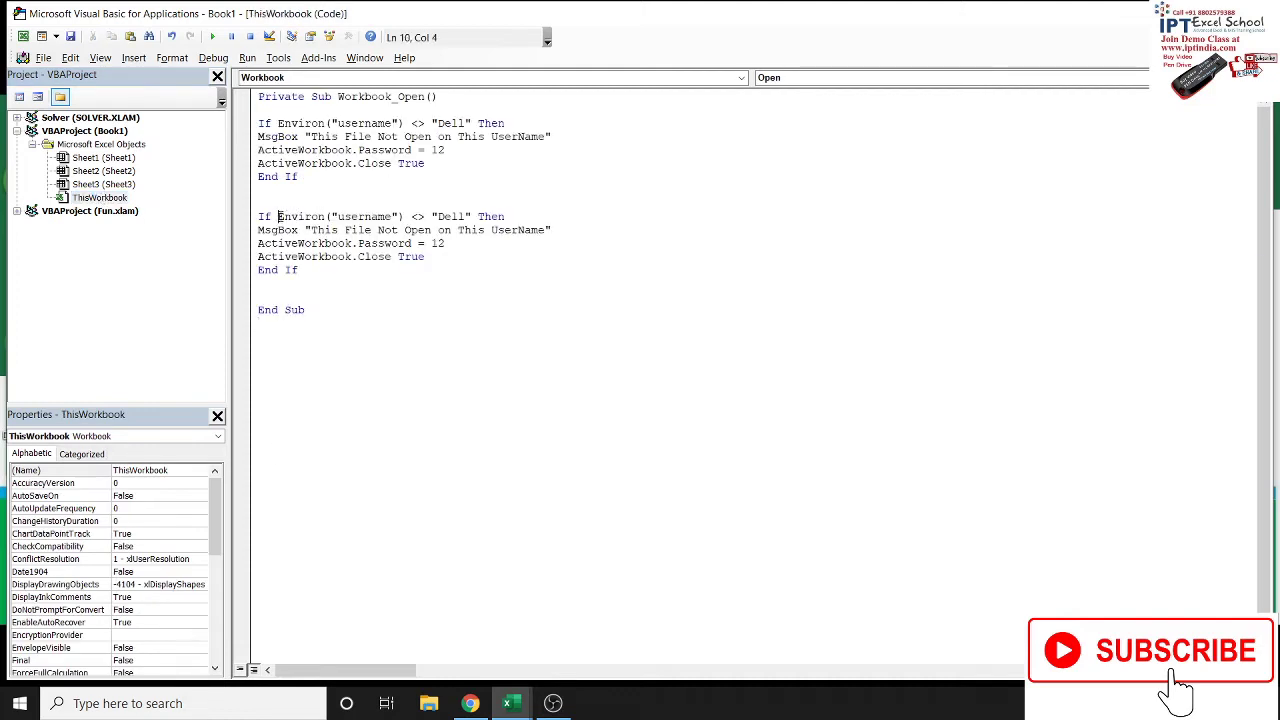
drag(278, 216, 405, 216)
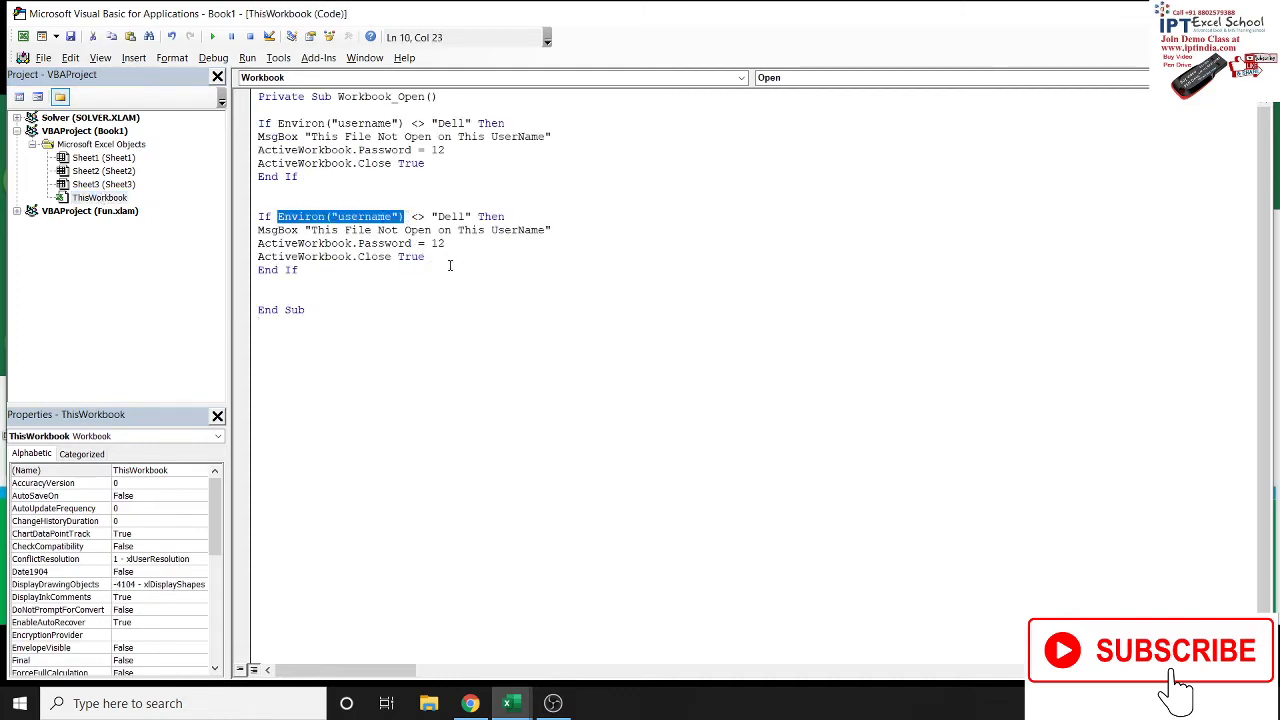
key(ctrl+v)
click(462, 298)
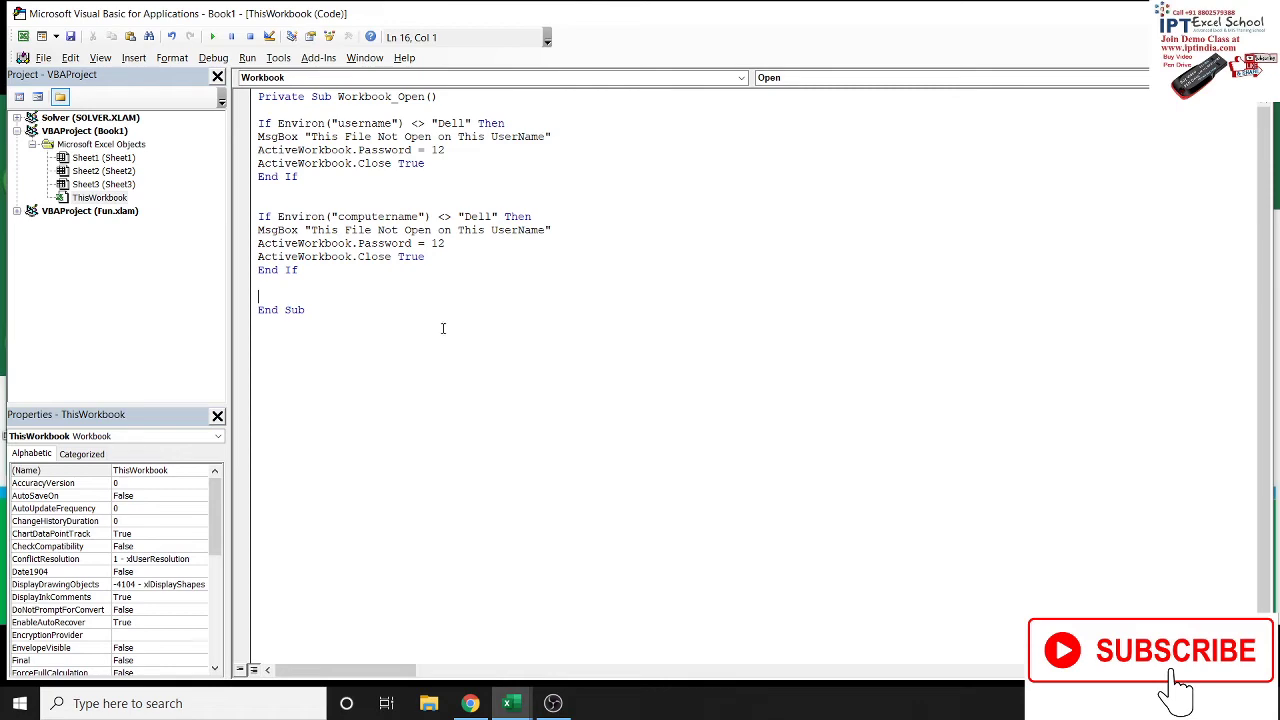
key(super)
key(super)
key(super+d)
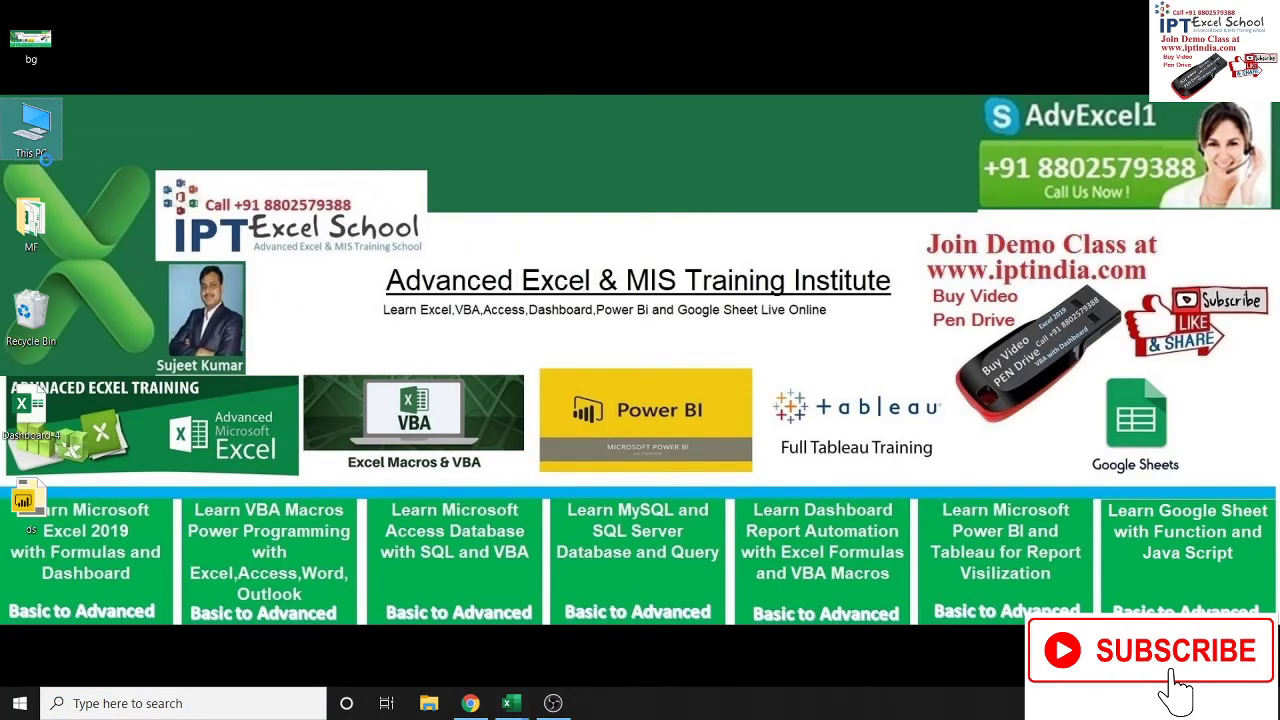
right_click(45, 148)
click(207, 345)
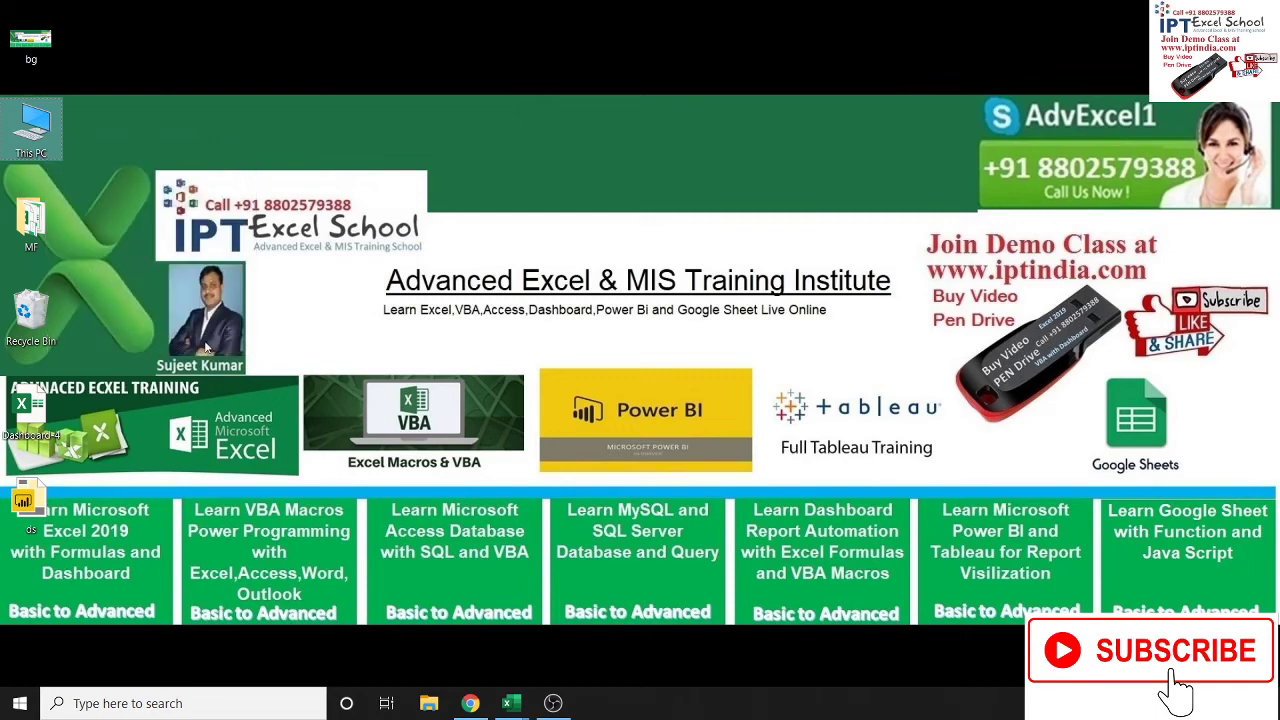
key(super+Pause)
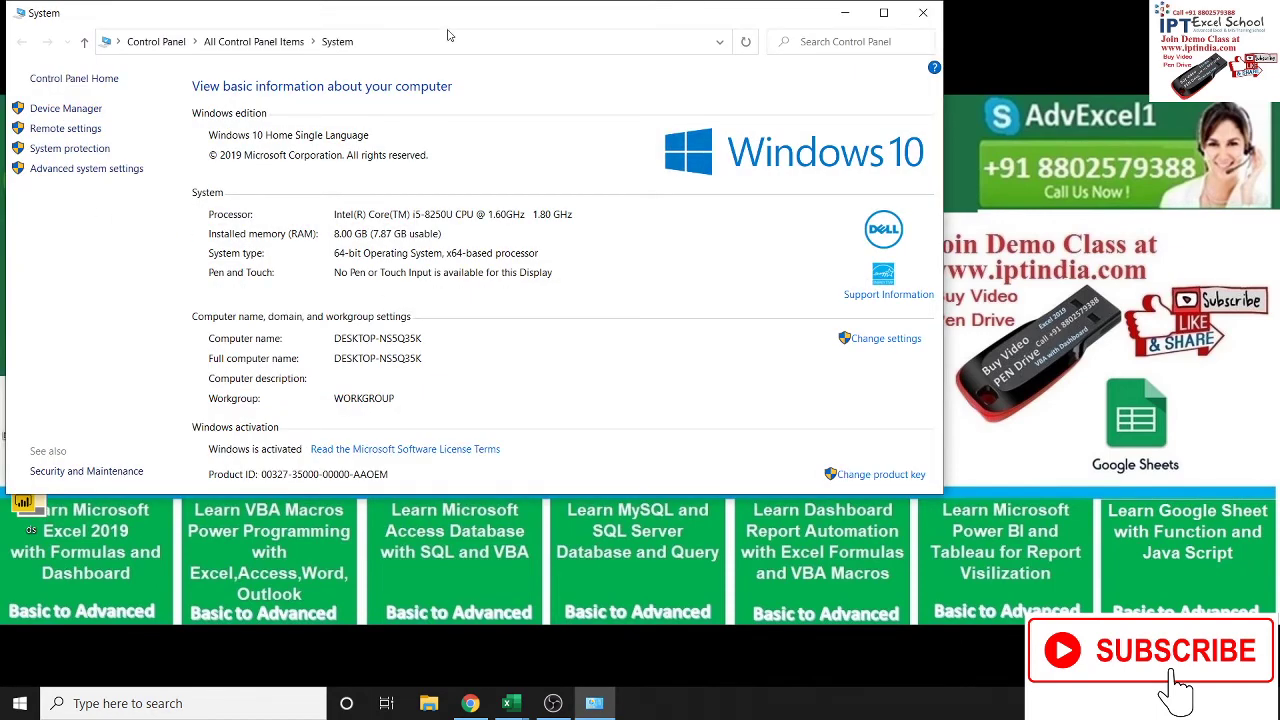
drag(448, 24, 520, 46)
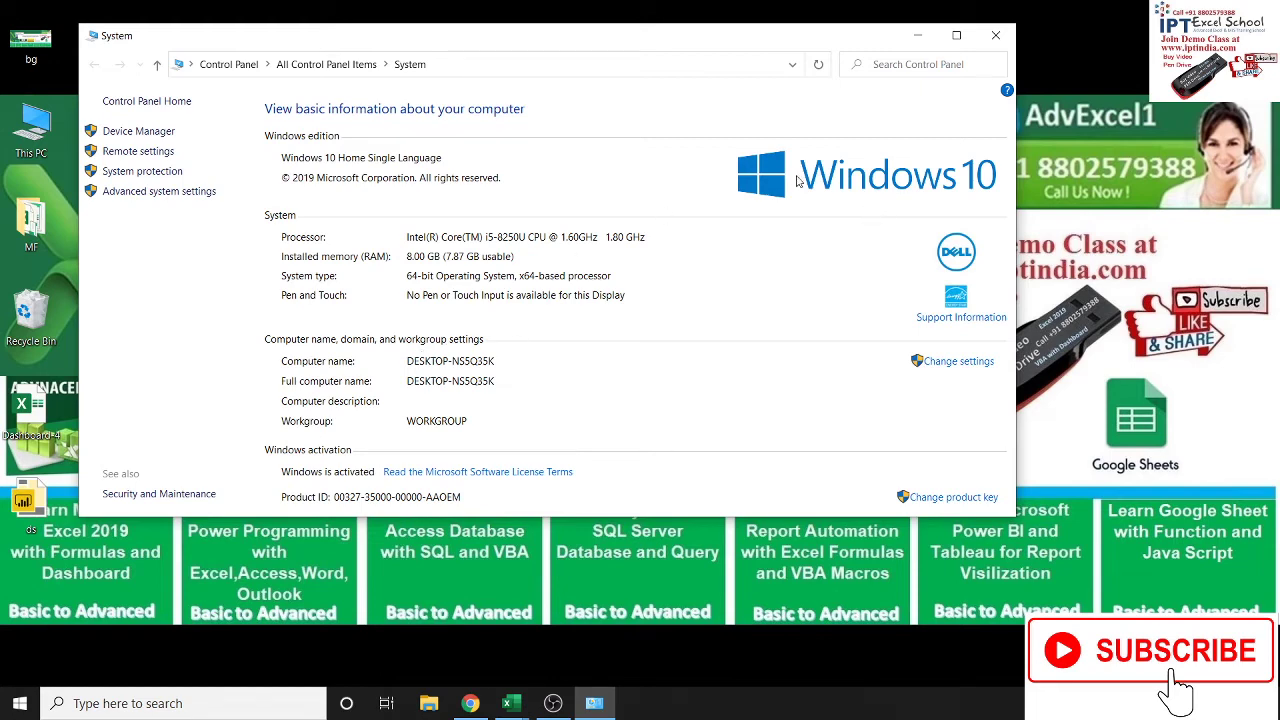
Step: Close the System window, dismiss the Start menu, and launch File Explorer
click(1003, 42)
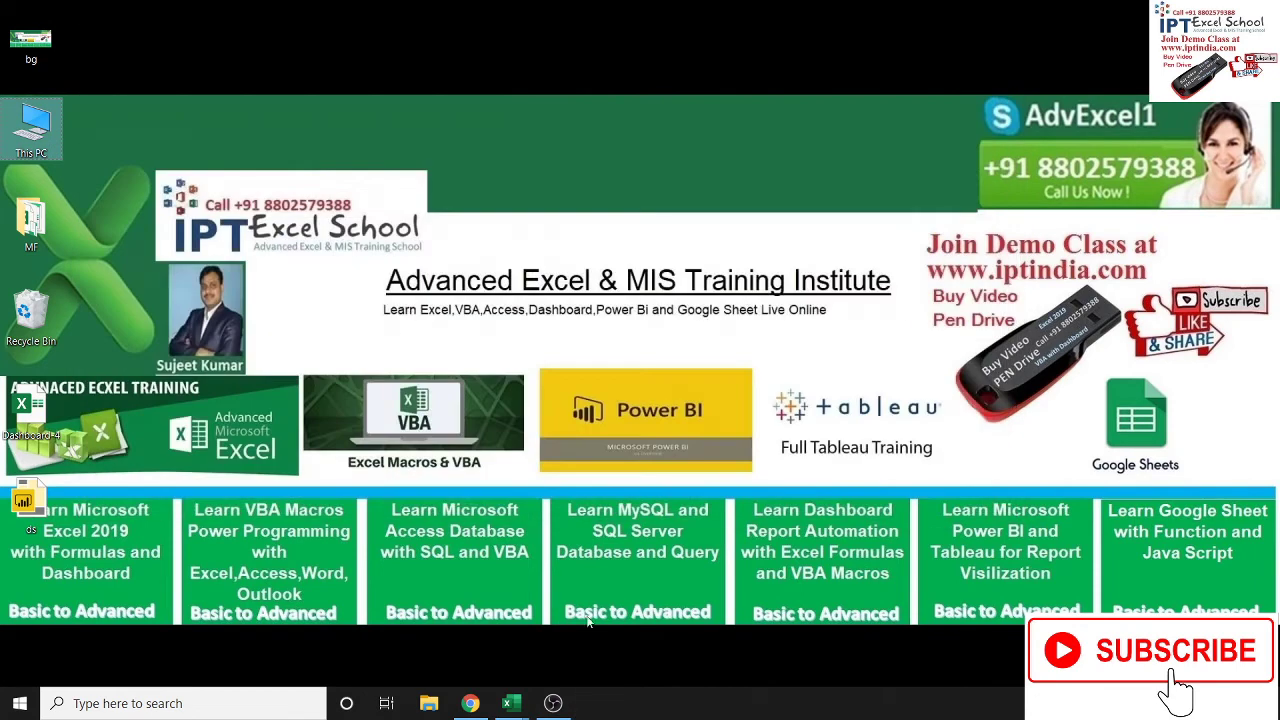
key(super)
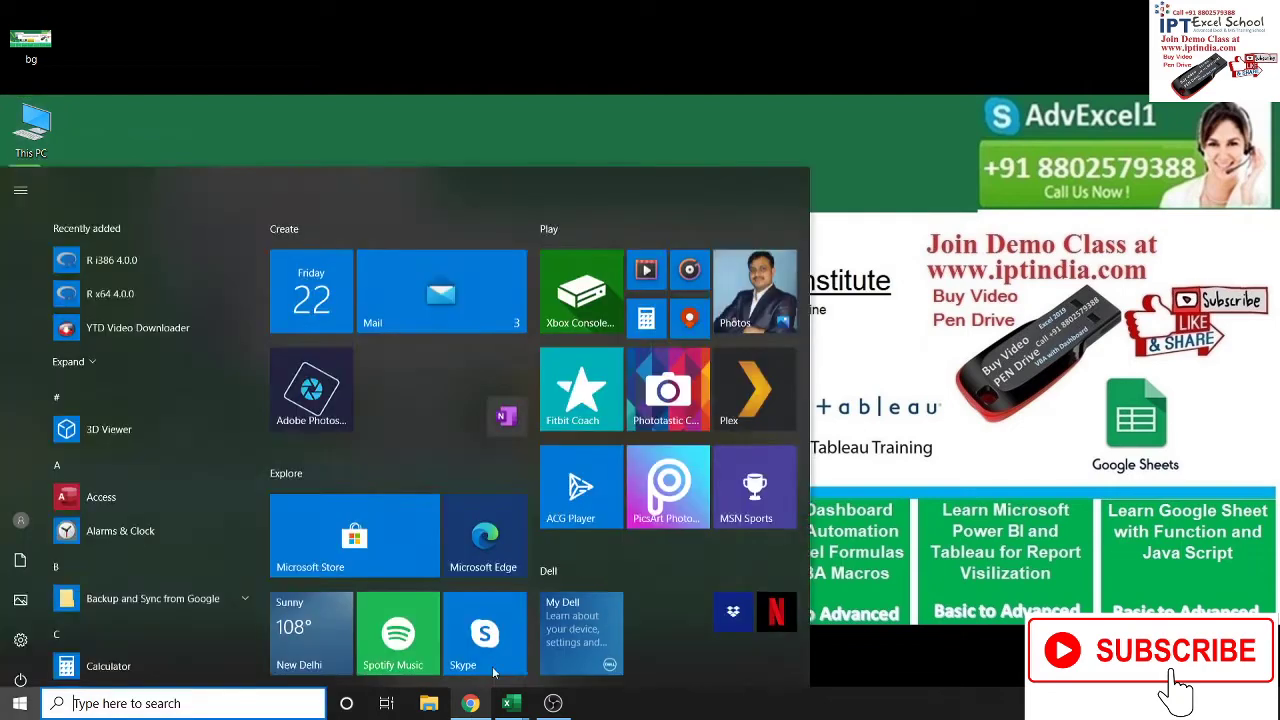
click(470, 703)
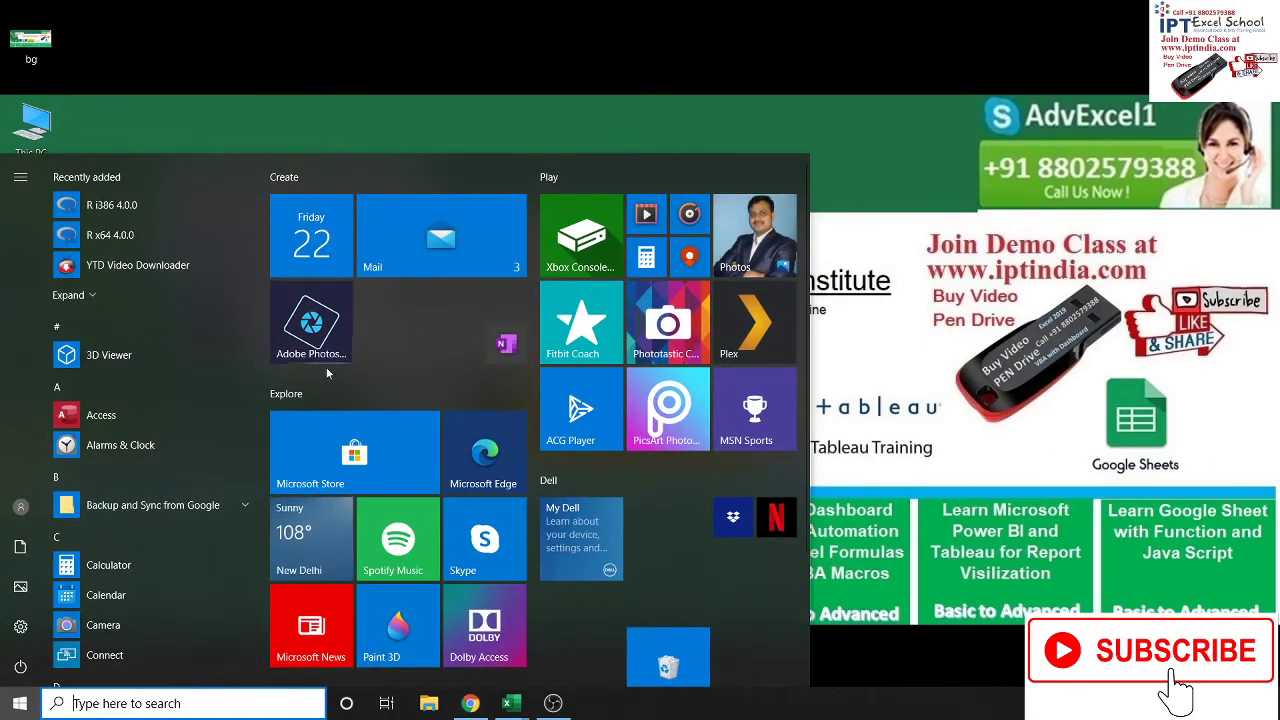
click(931, 321)
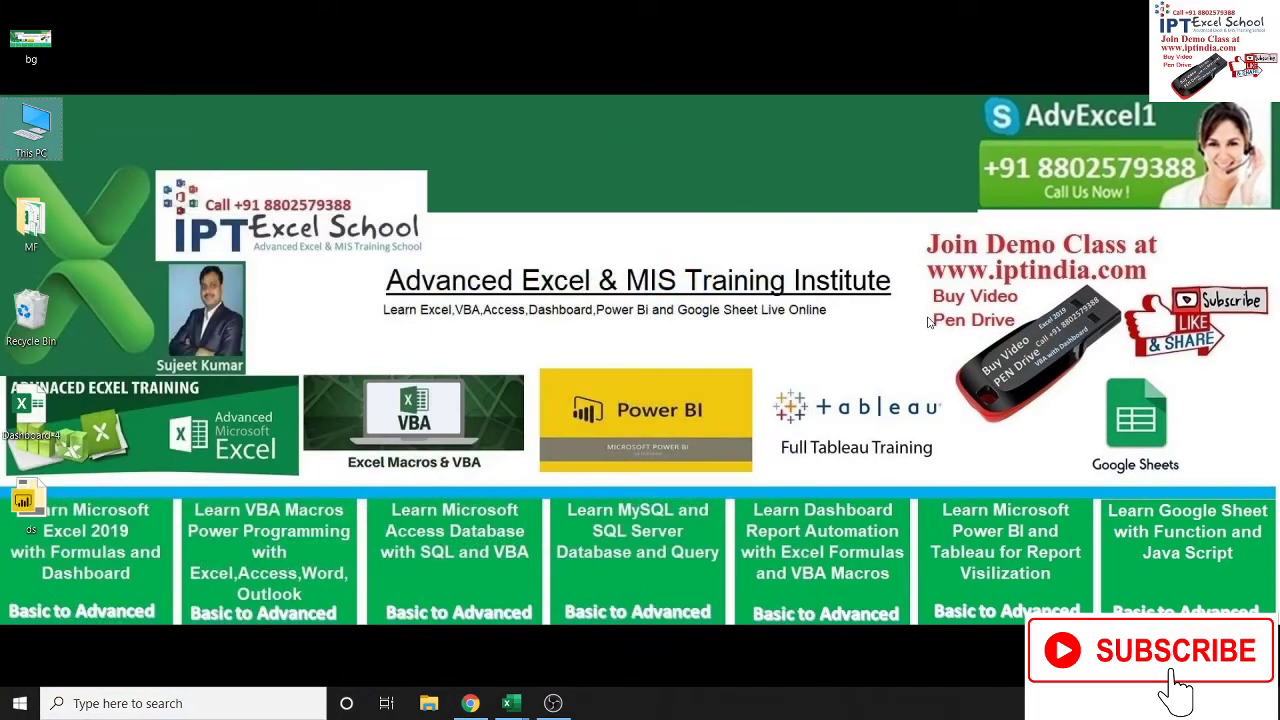
click(430, 703)
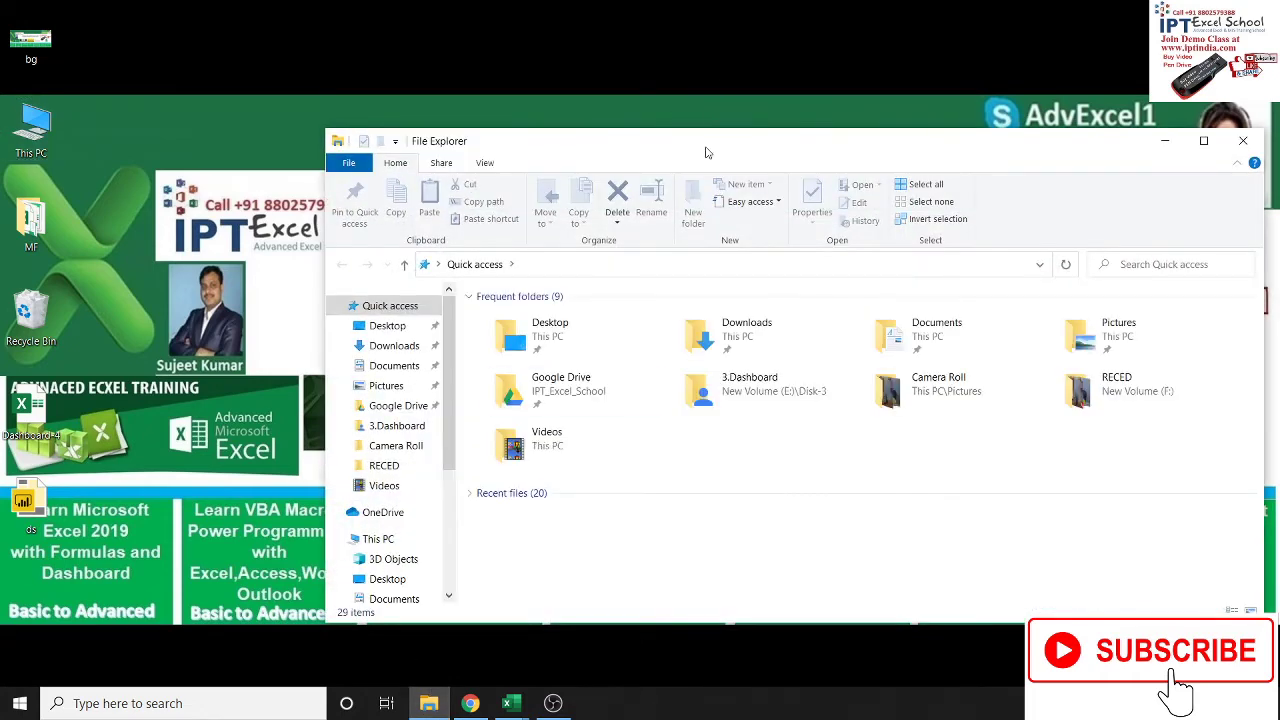
Step: Maximise File Explorer and browse OS (C:) > Users to see the profile folder
double_click(705, 152)
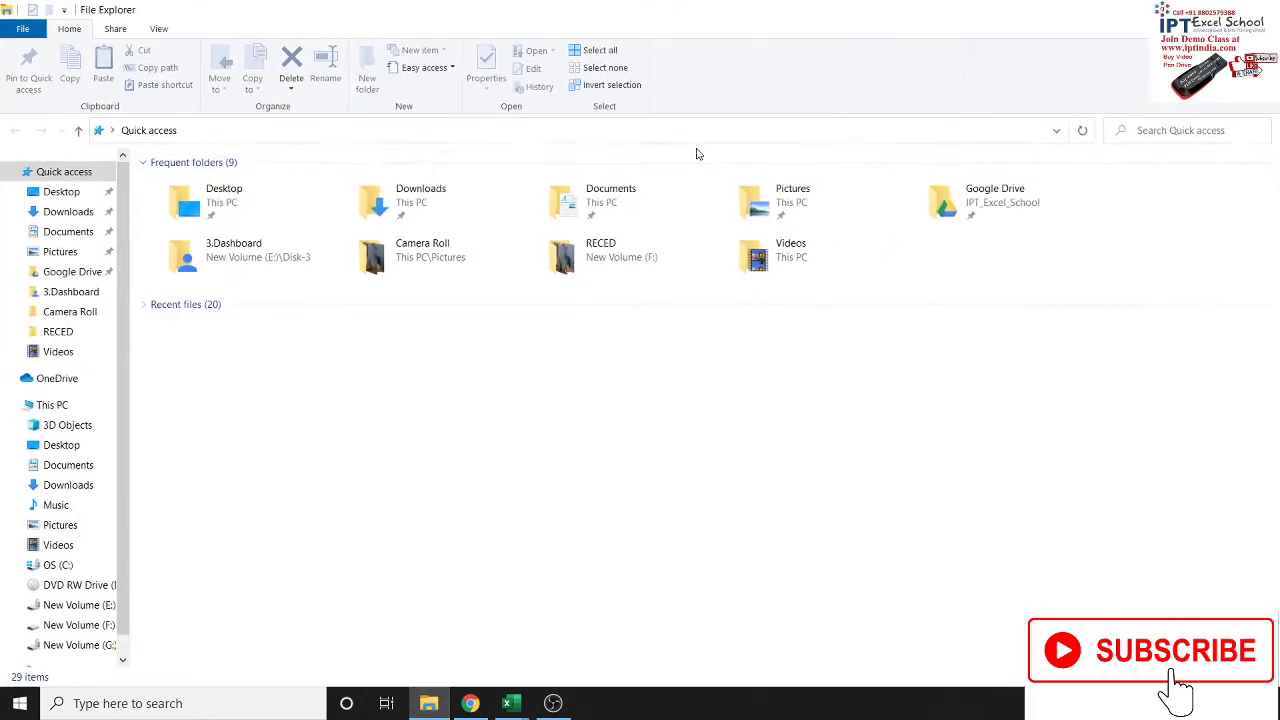
click(58, 566)
click(197, 405)
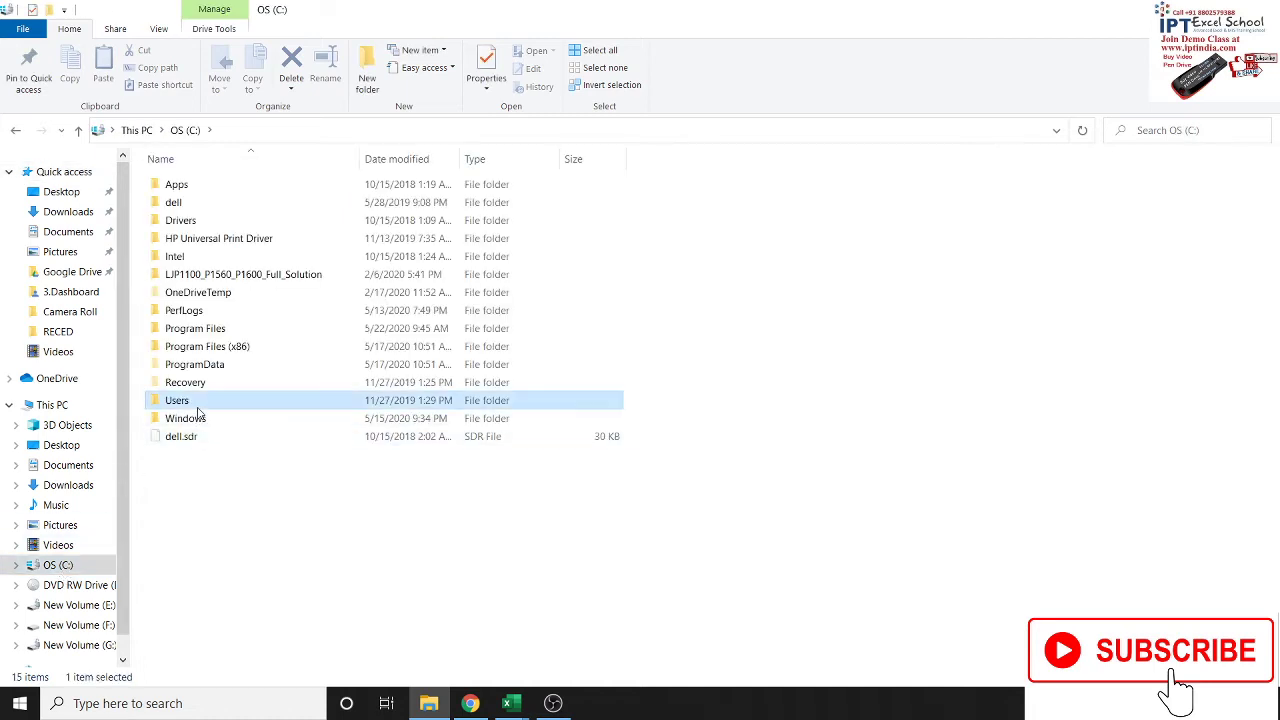
double_click(178, 401)
click(184, 207)
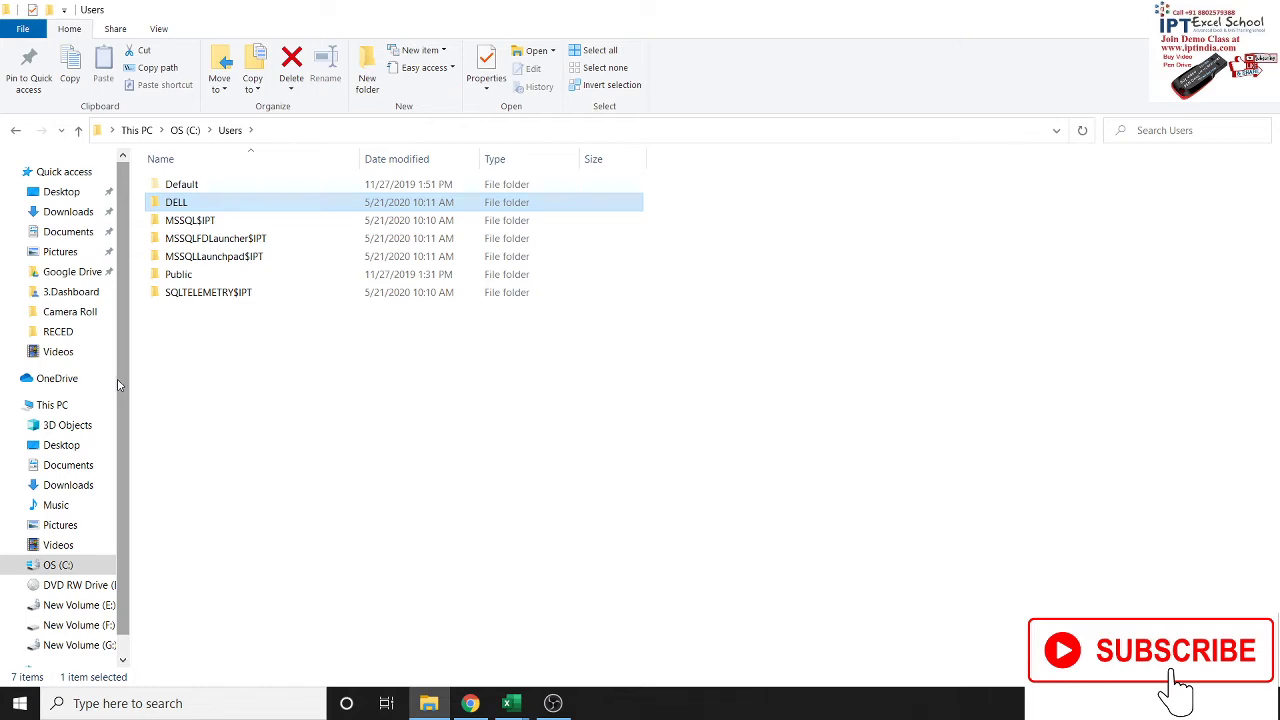
Step: Minimise everything with Win+D to return to the desktop
key(super+d)
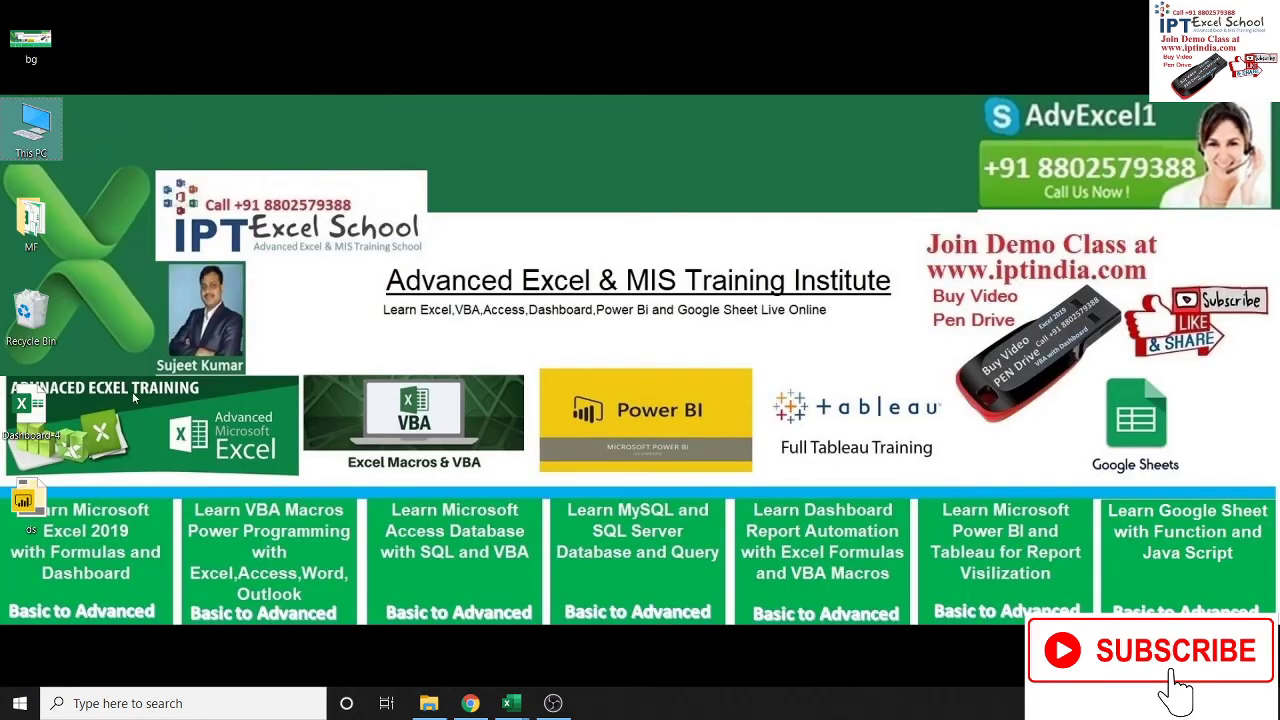
Step: Restore the VBA editor and highlight the first If block's Environ, username, <>, "Dell" and warning
mouse_move(510, 703)
click(557, 649)
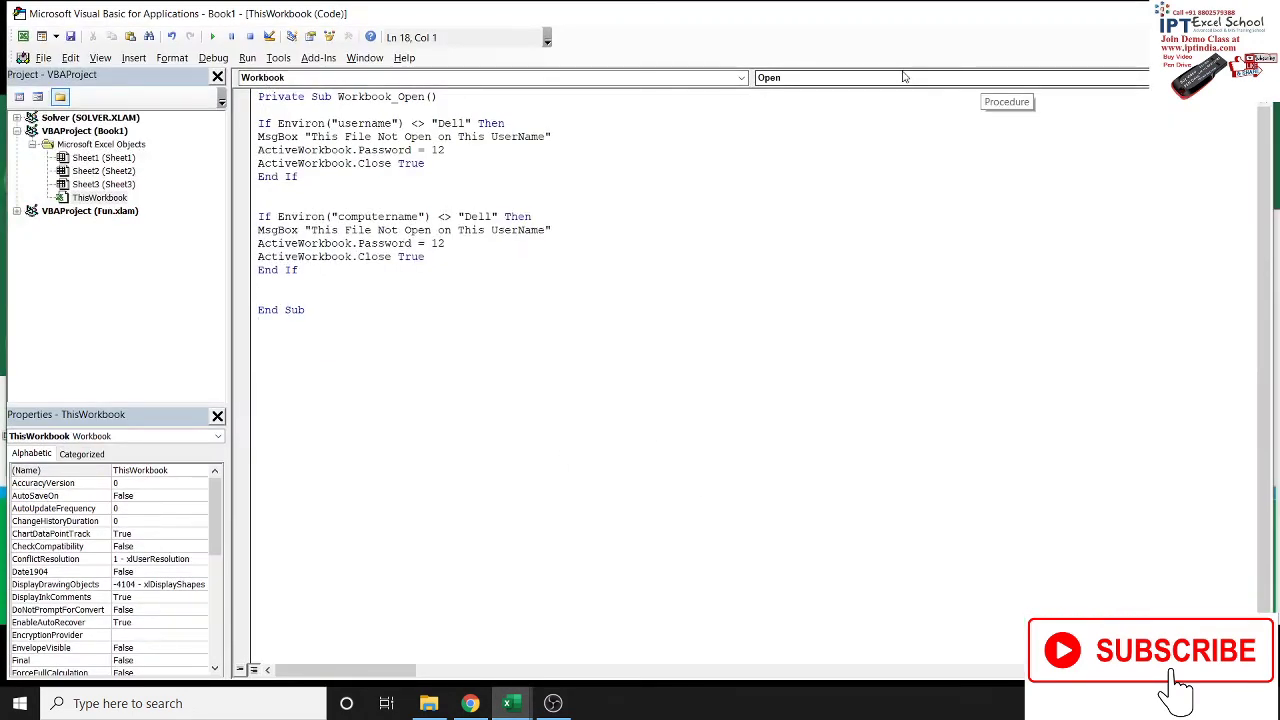
drag(292, 177, 243, 129)
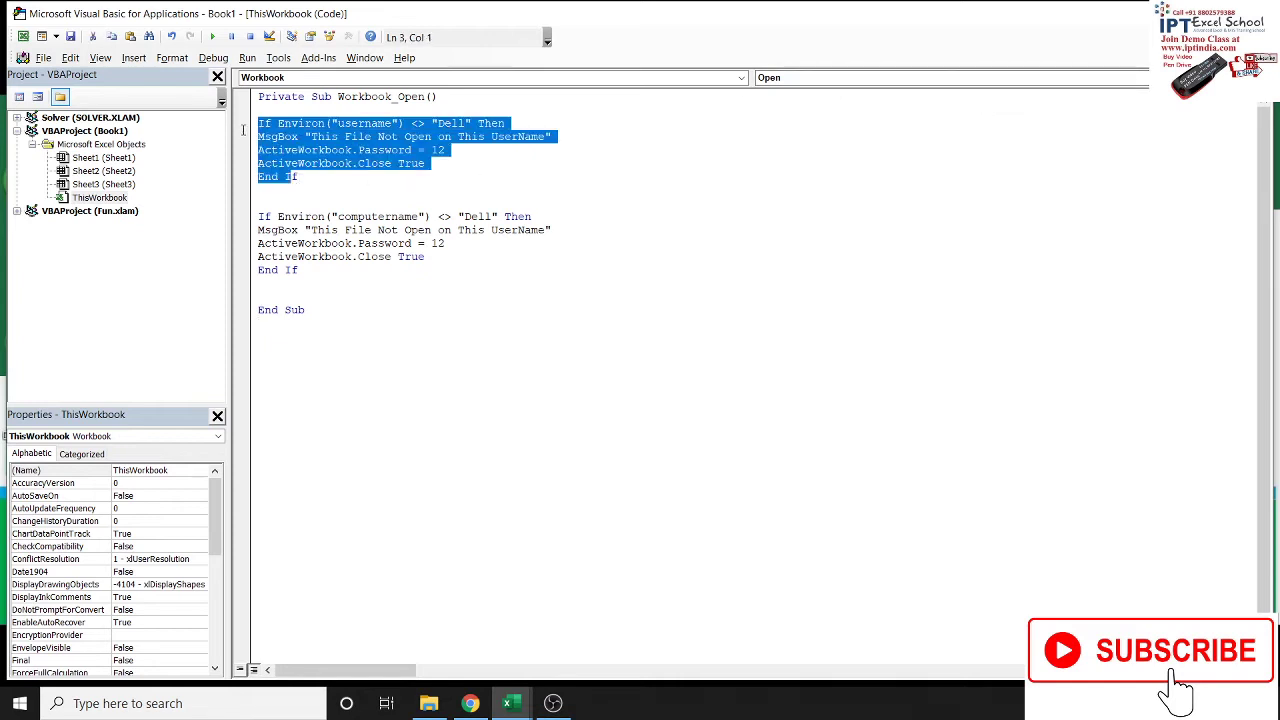
click(305, 176)
double_click(293, 123)
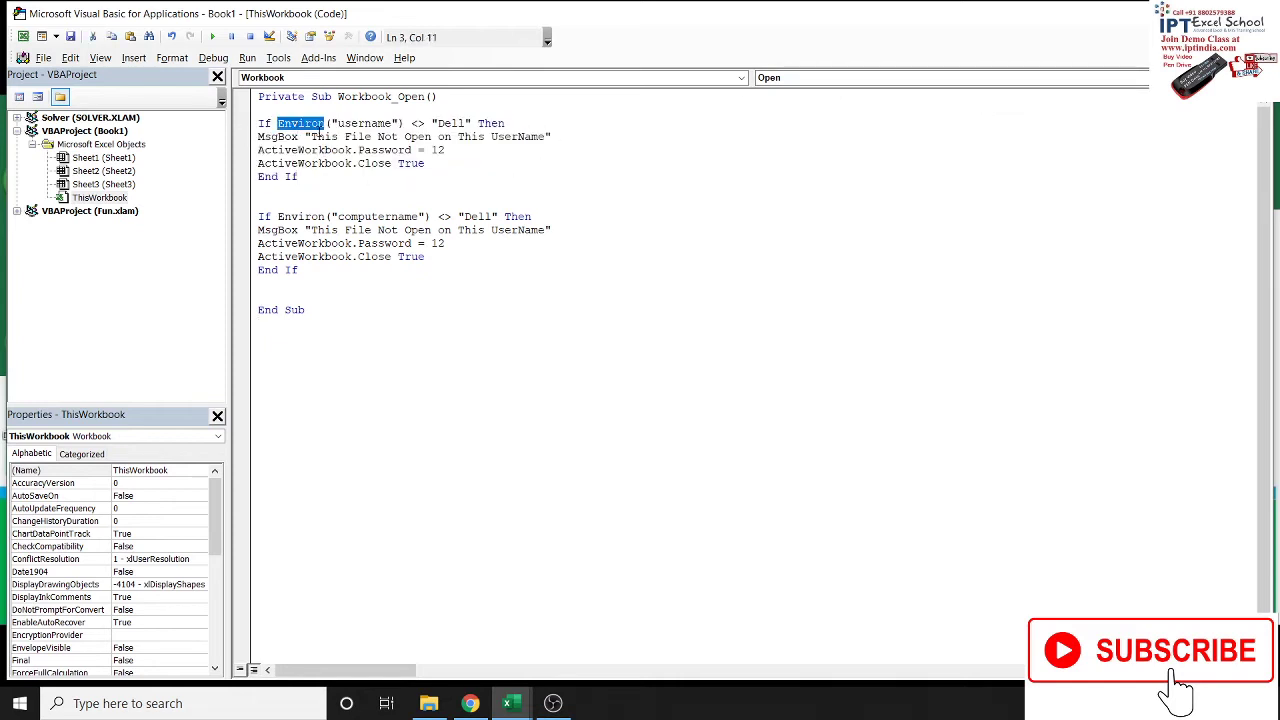
click(363, 134)
double_click(365, 123)
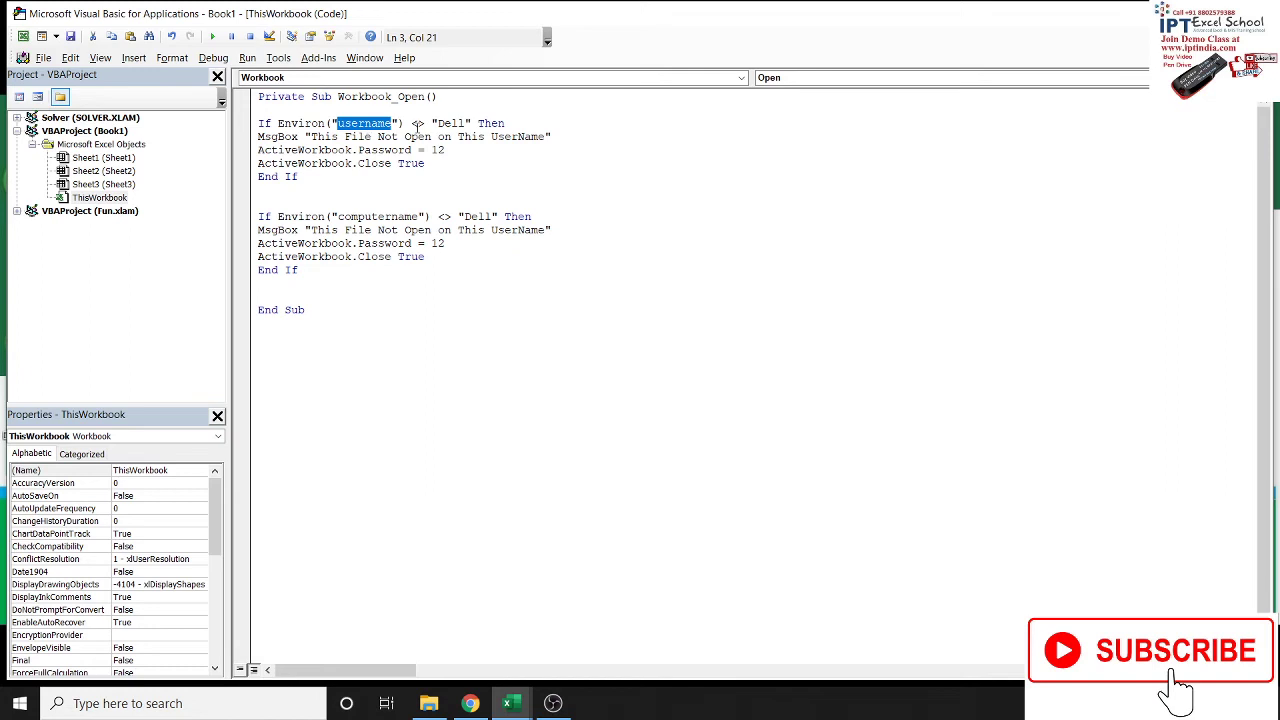
double_click(417, 123)
double_click(442, 124)
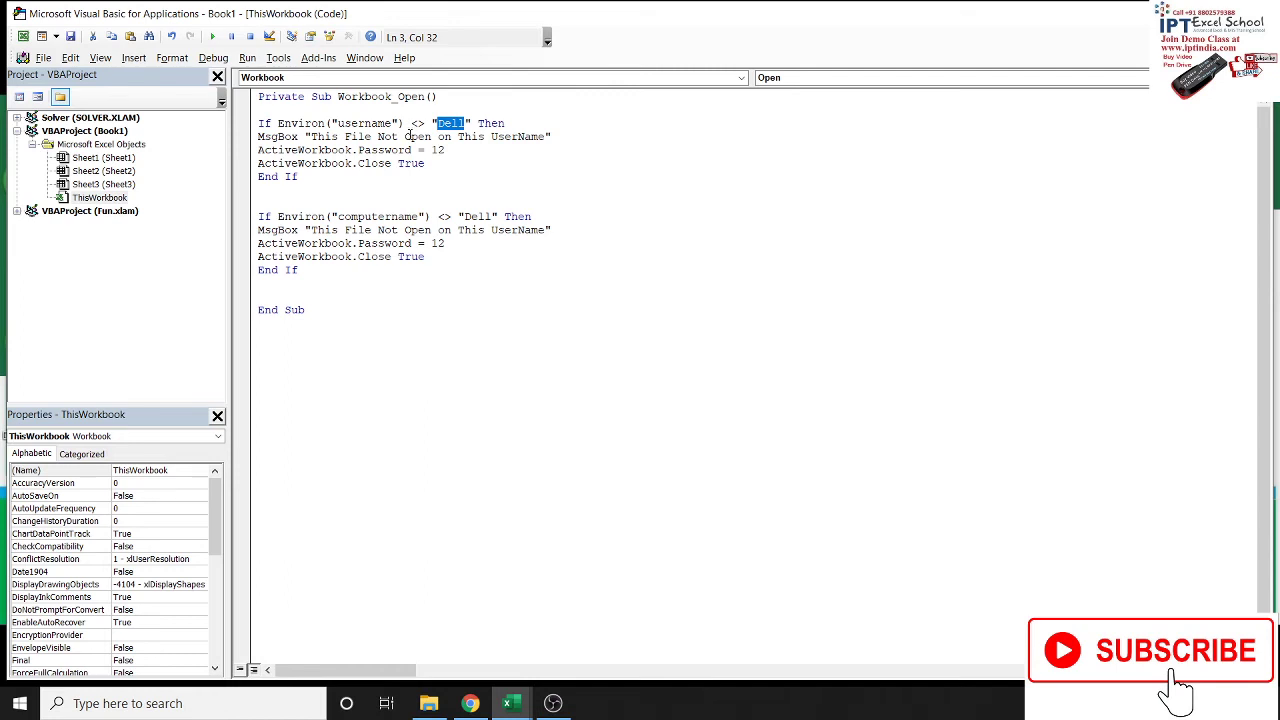
drag(292, 136, 548, 136)
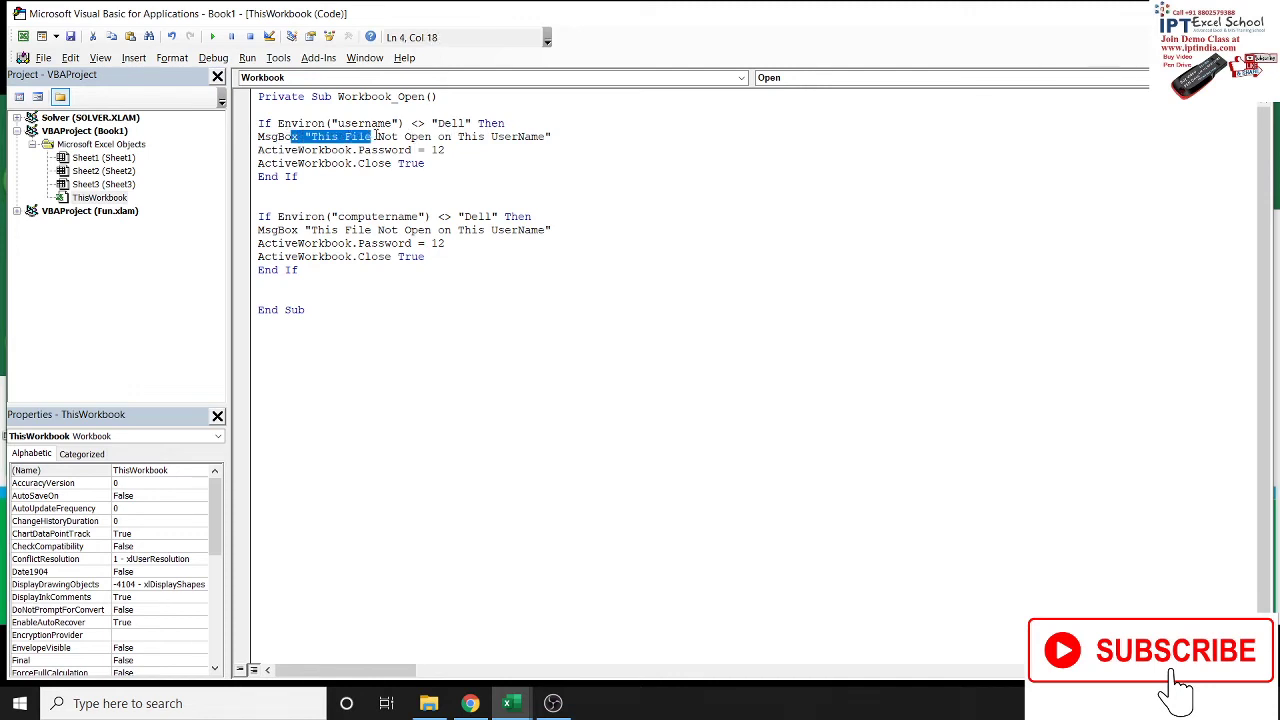
Step: Change UserName to System in the second warning and highlight the ActiveWorkbook lines
double_click(525, 230)
text(Sy)
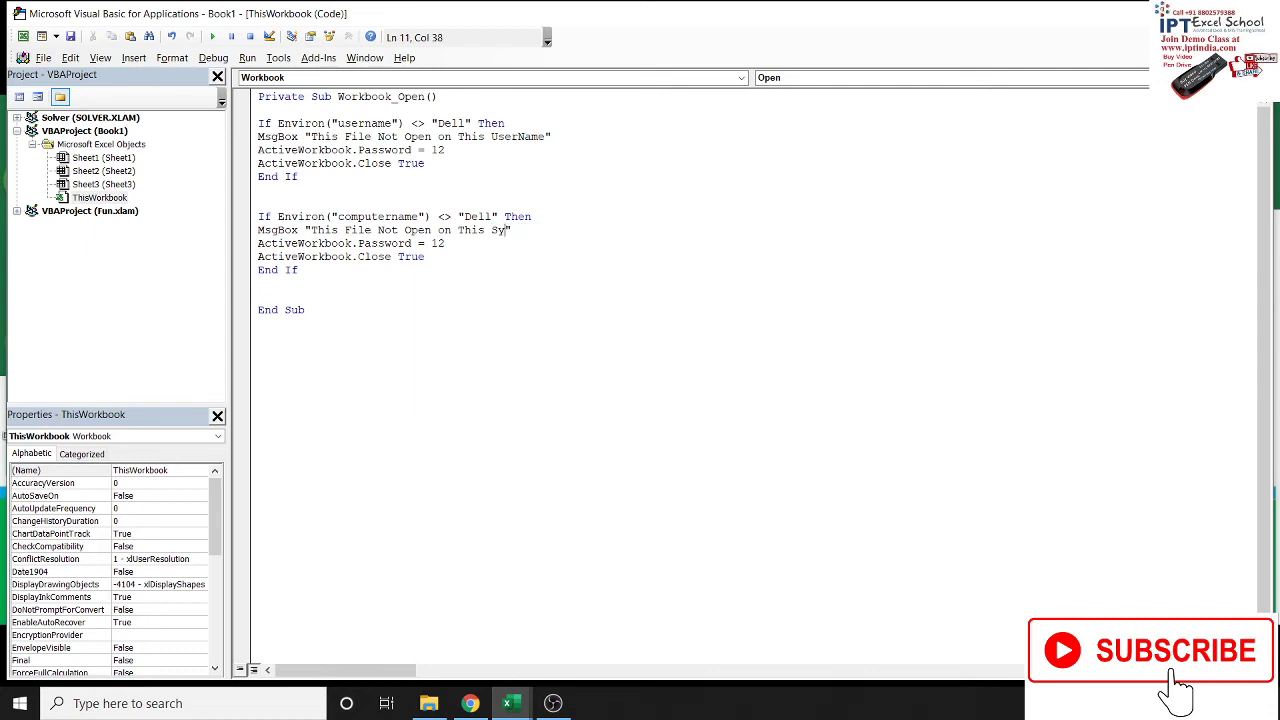
text(stem)
double_click(313, 162)
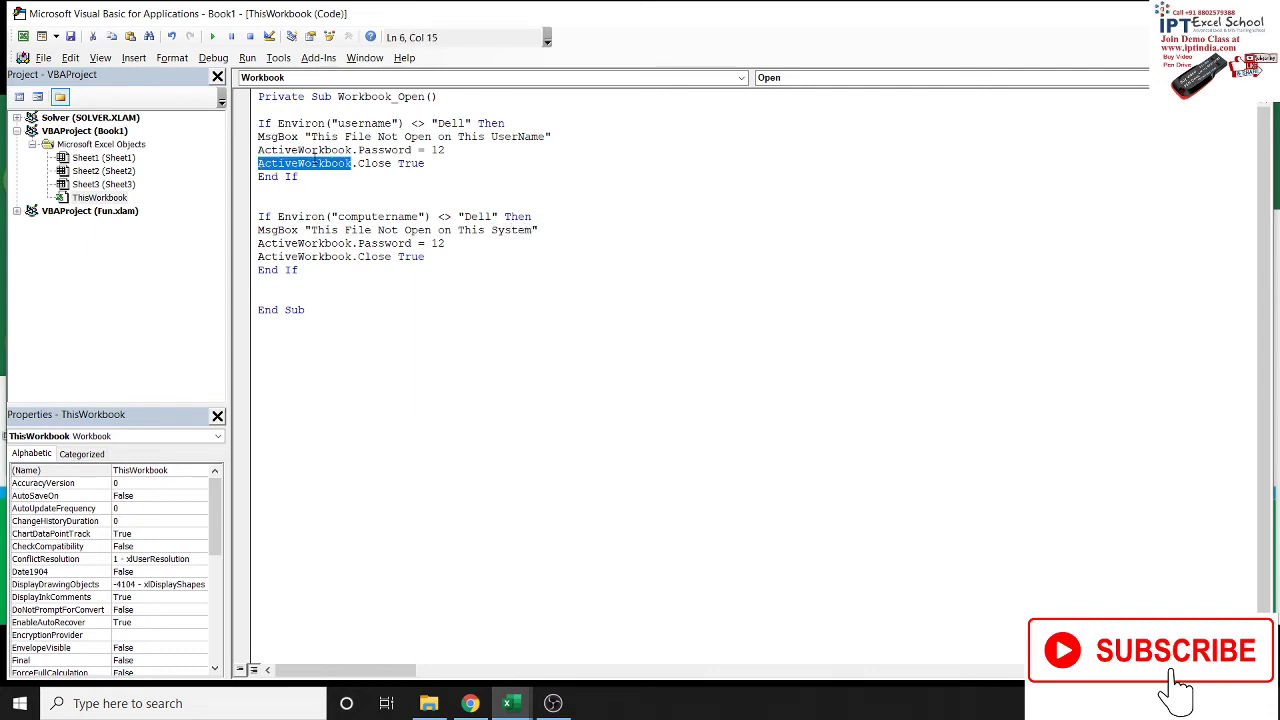
click(316, 162)
double_click(318, 150)
click(433, 163)
drag(433, 163, 265, 164)
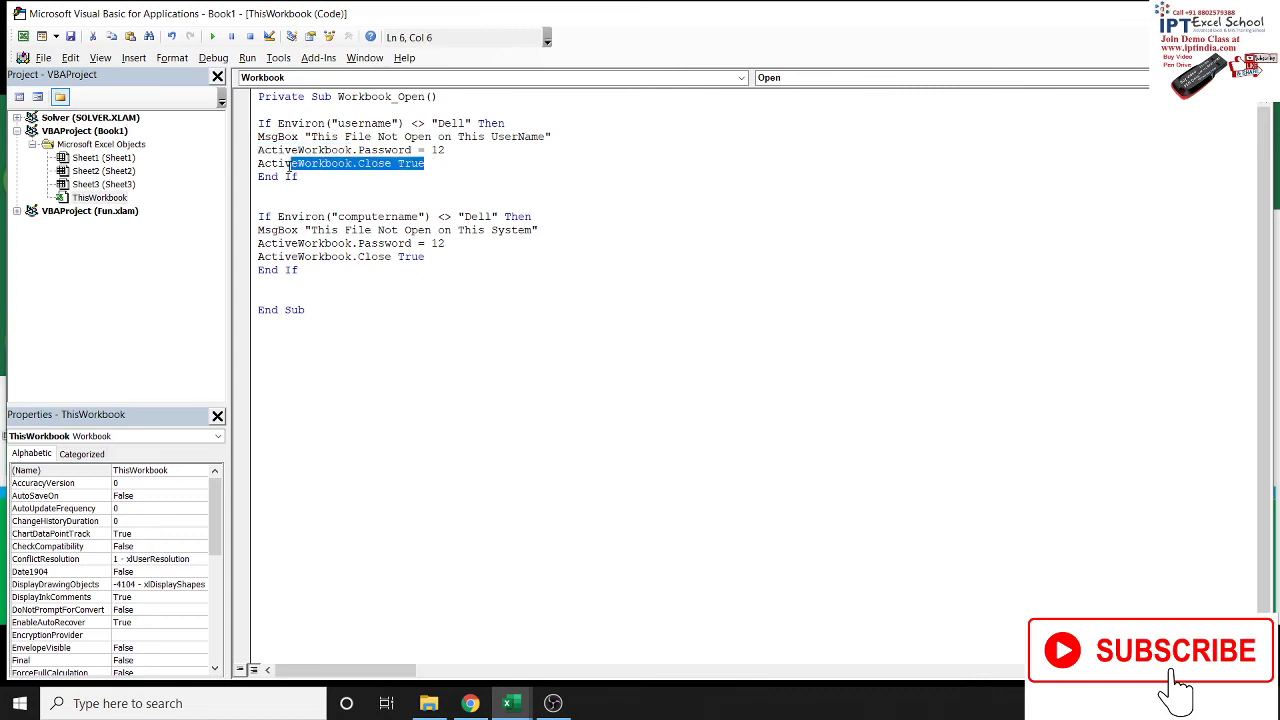
Step: Highlight the second check's If, Environ, computername, <>, "Dell" and its message text
double_click(266, 217)
double_click(290, 217)
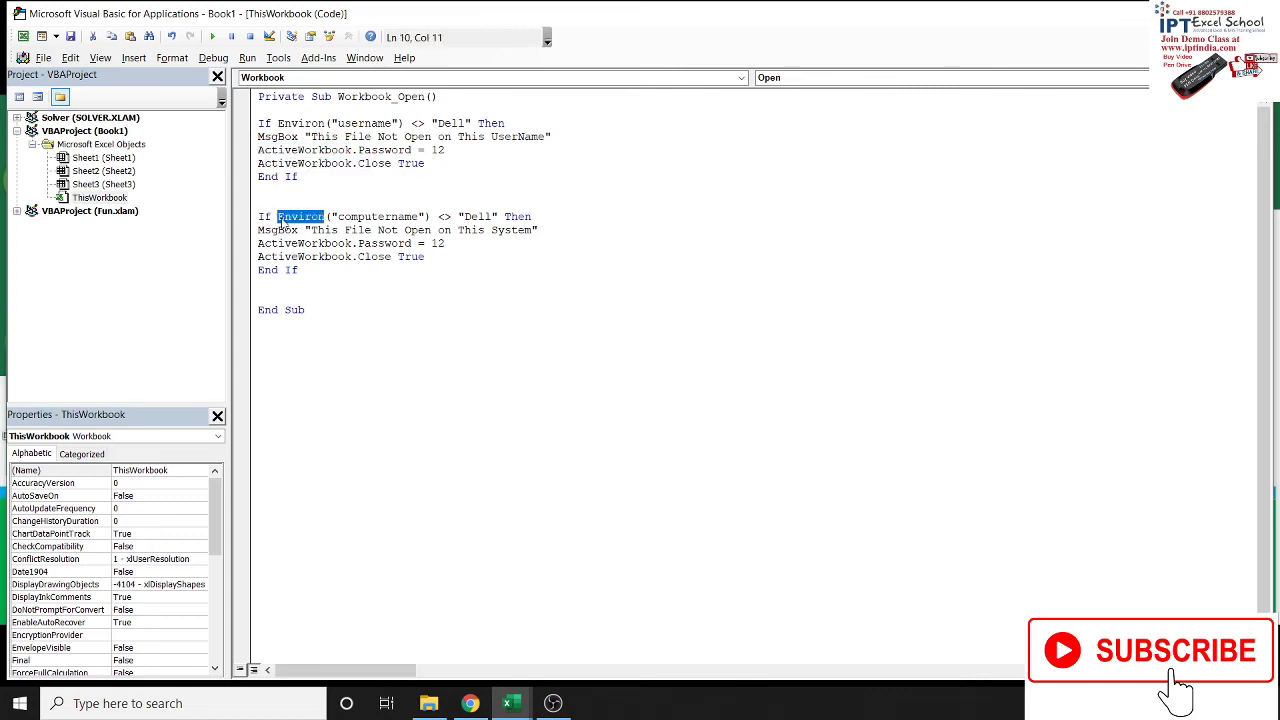
double_click(408, 217)
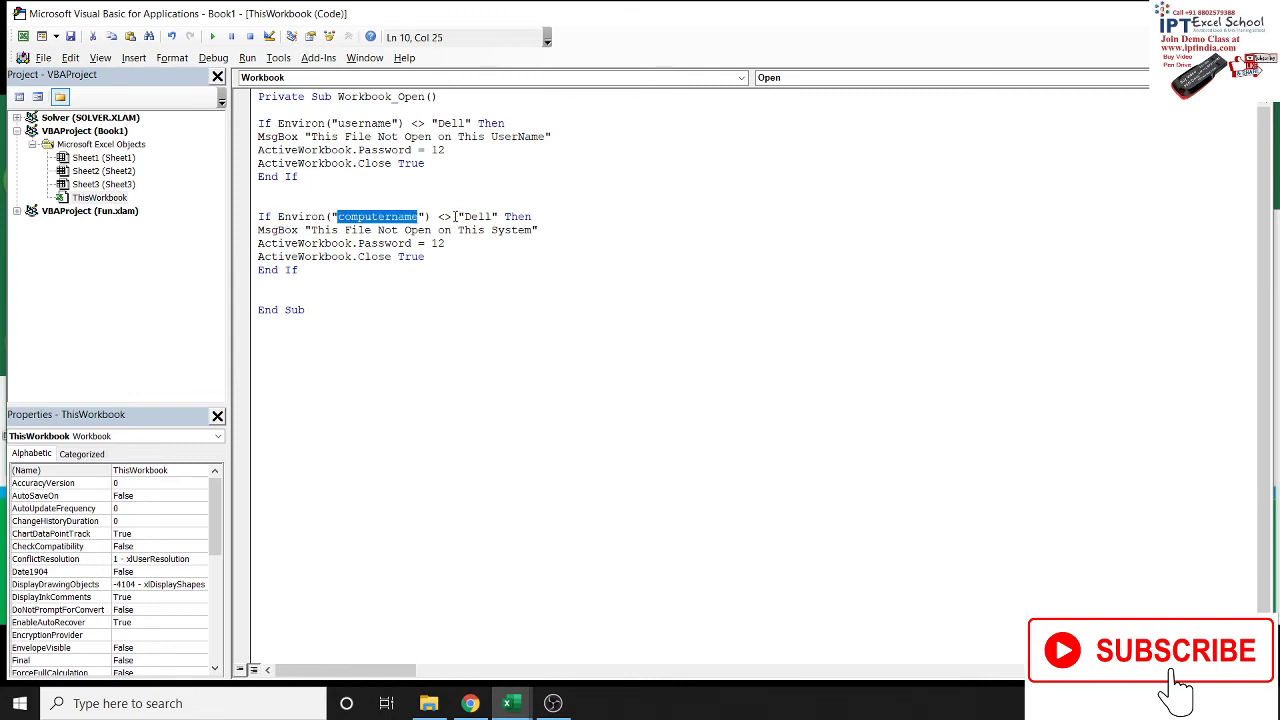
double_click(444, 217)
click(488, 207)
double_click(480, 217)
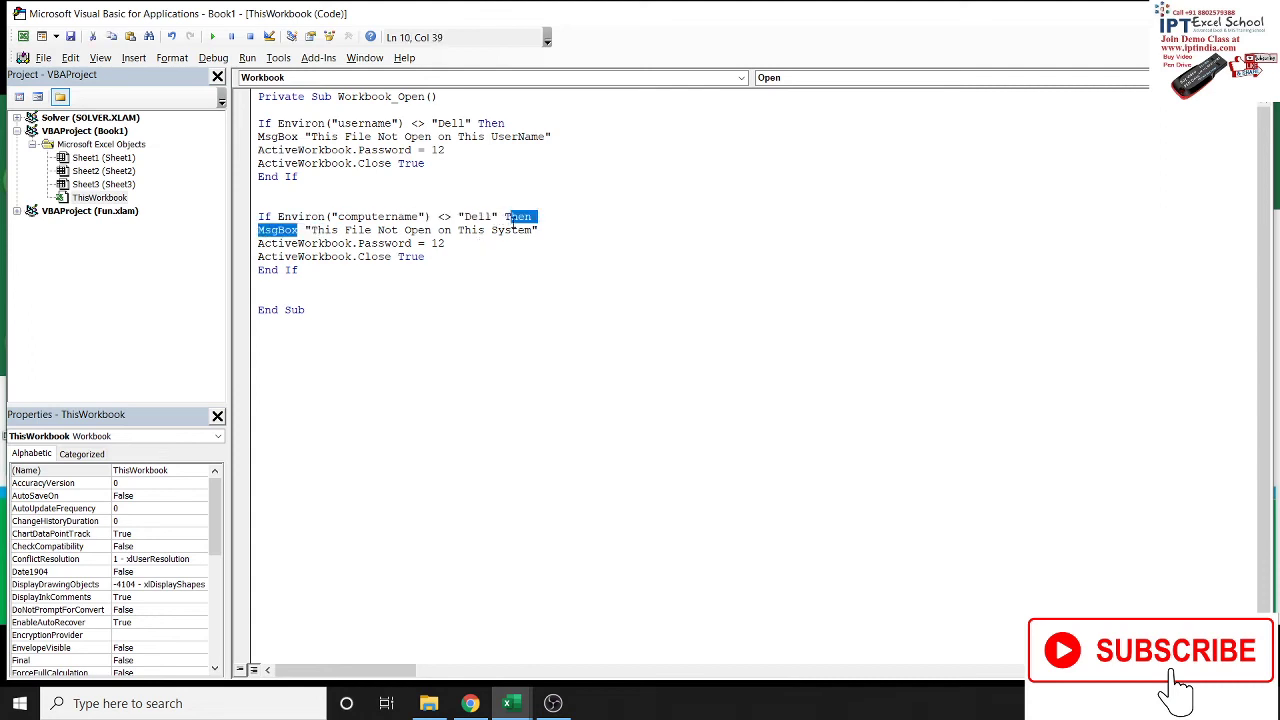
mouse_move(300, 230)
mouse_down()
mouse_move(517, 230)
mouse_move(452, 245)
mouse_up()
Step: Undo the accidental code text move, then launch Magnifier from Start menu search
key(ctrl+z)
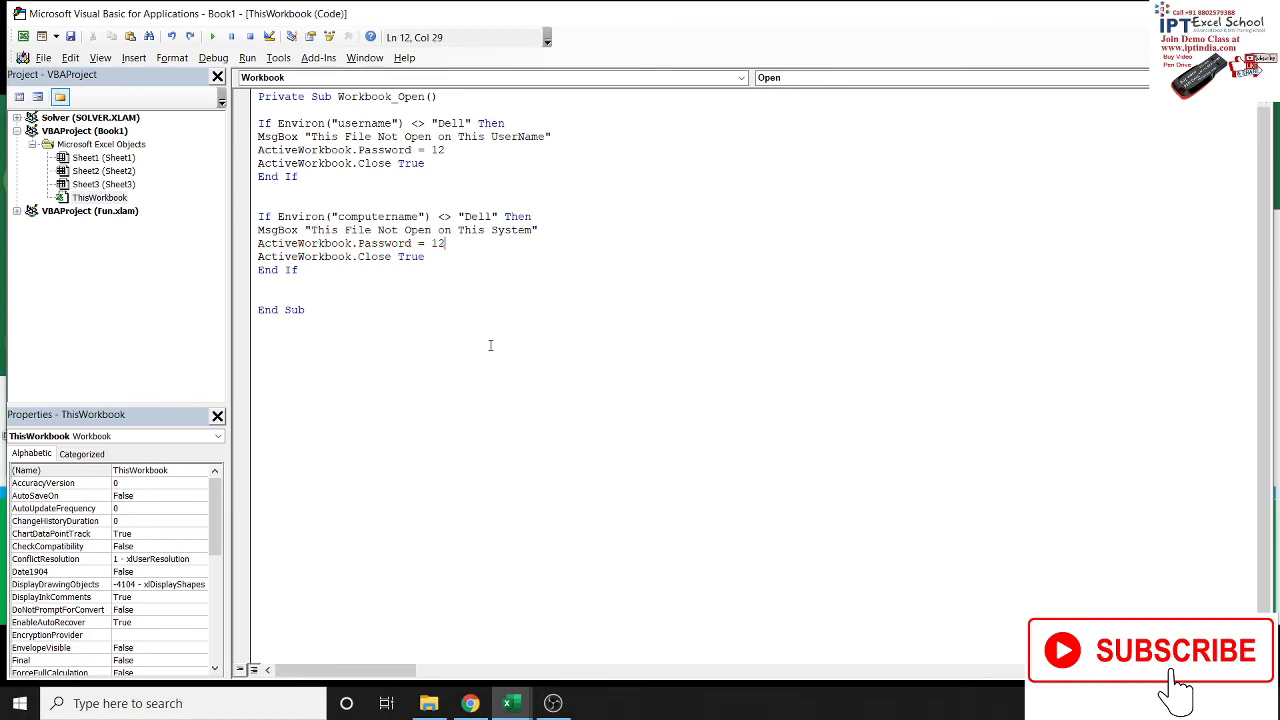
click(481, 337)
key(super)
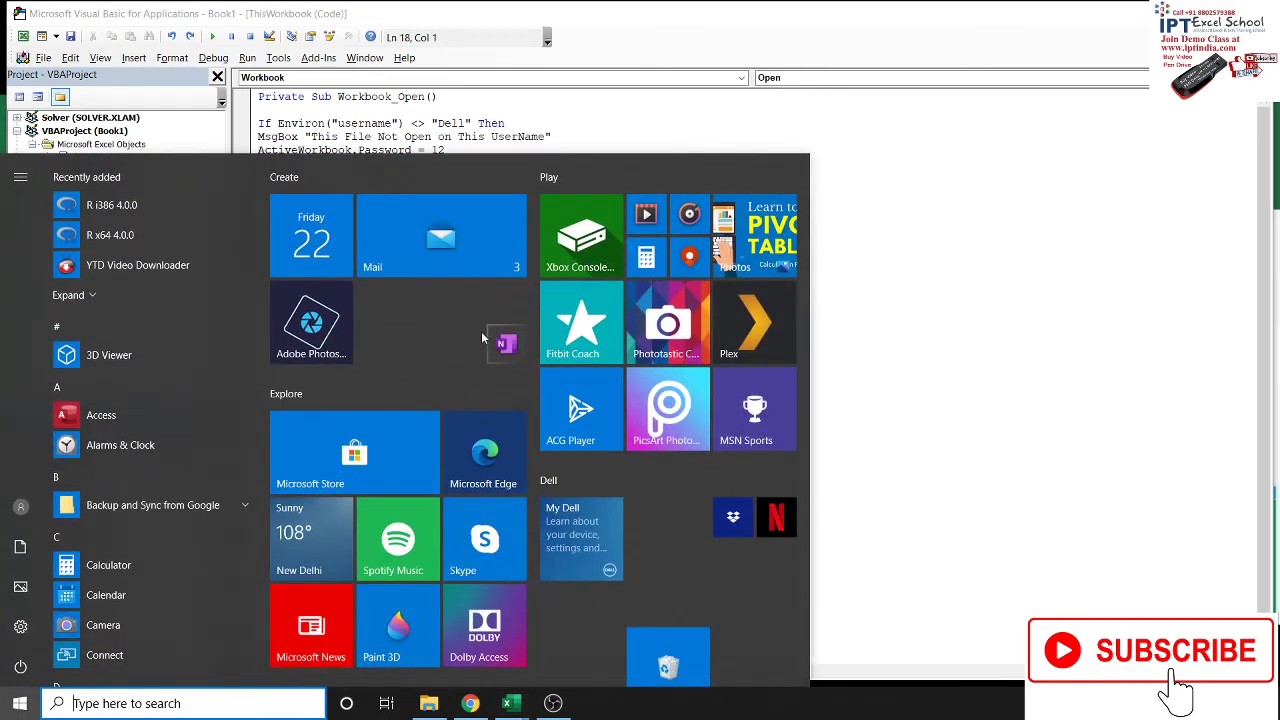
text(meg)
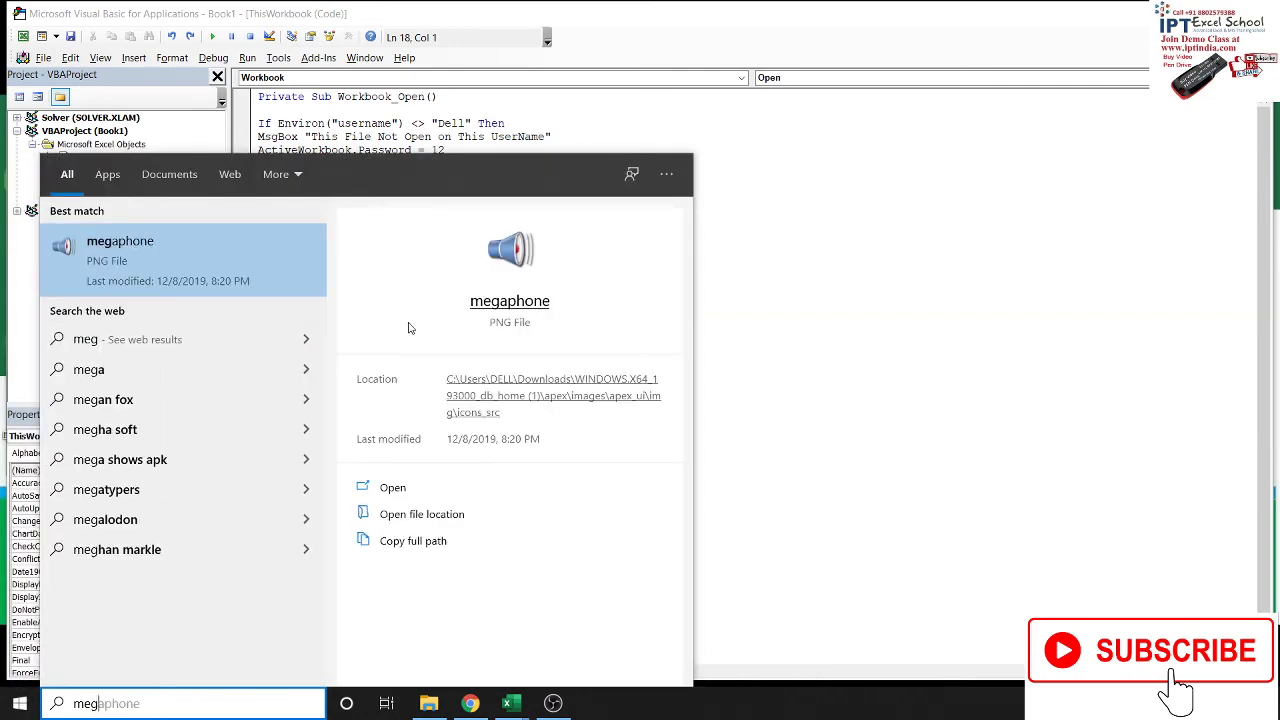
key(BackSpace)
key(BackSpace)
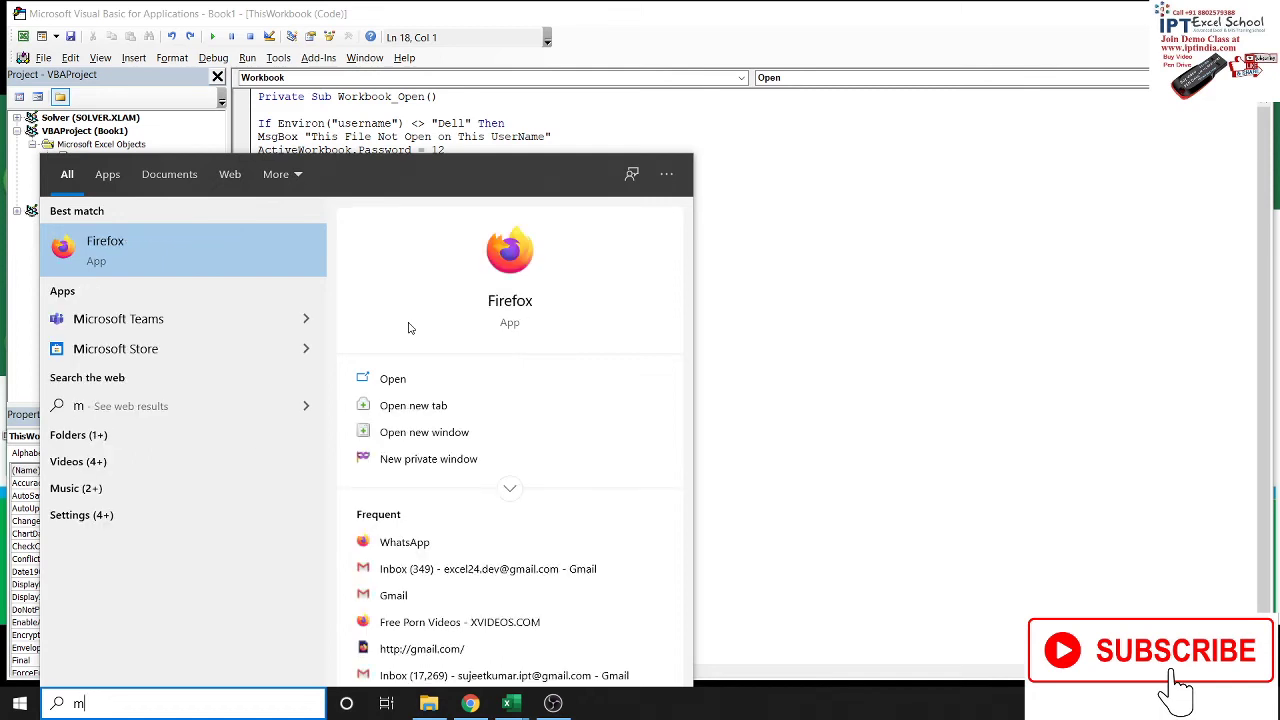
text(a)
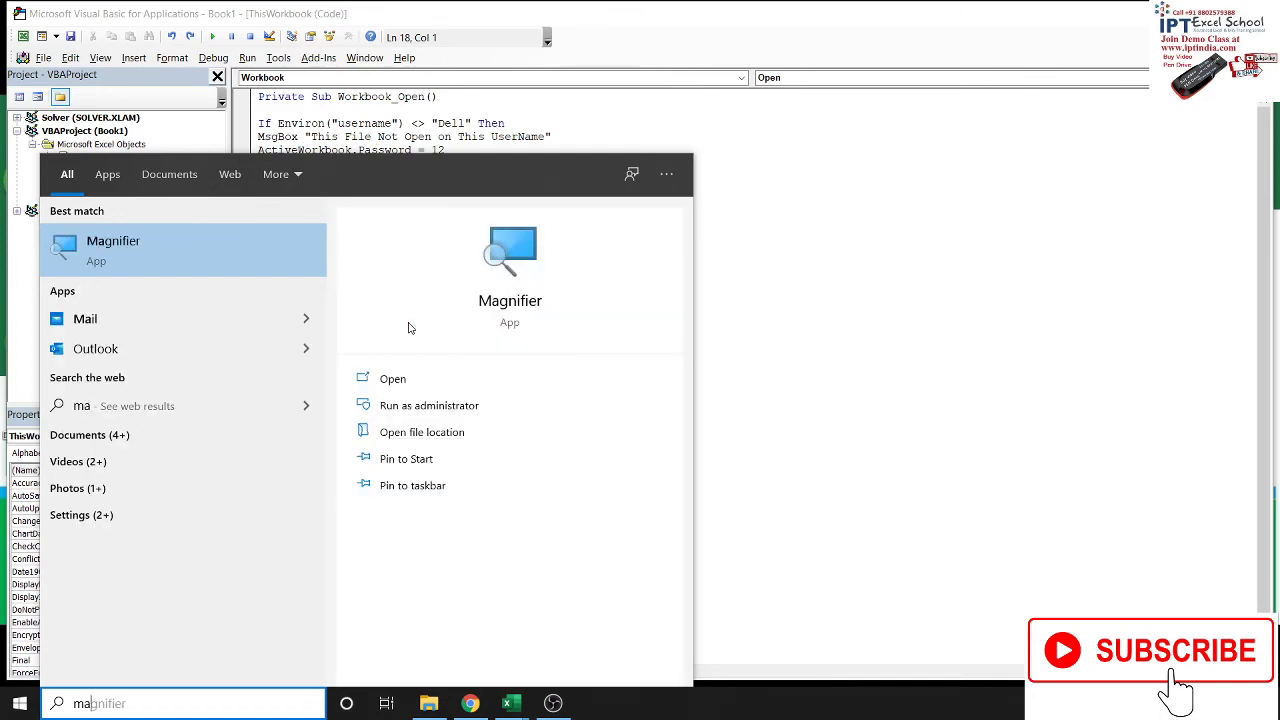
key(Escape)
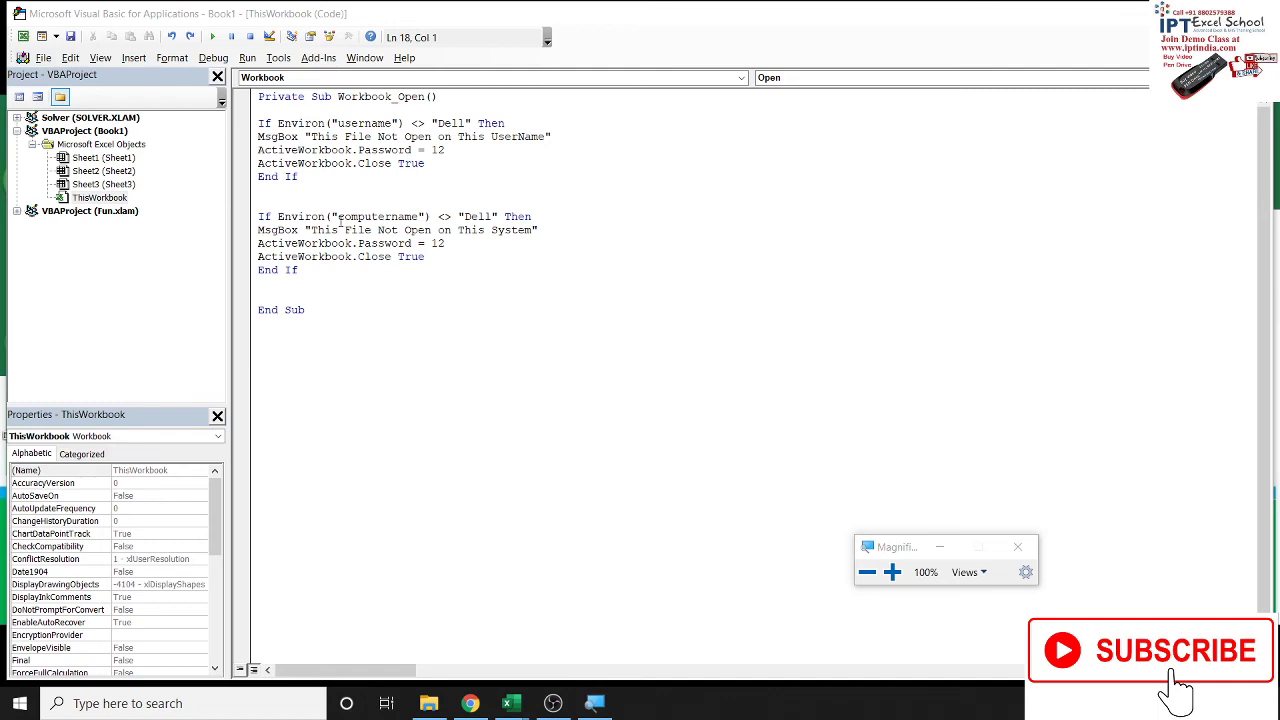
key(super)
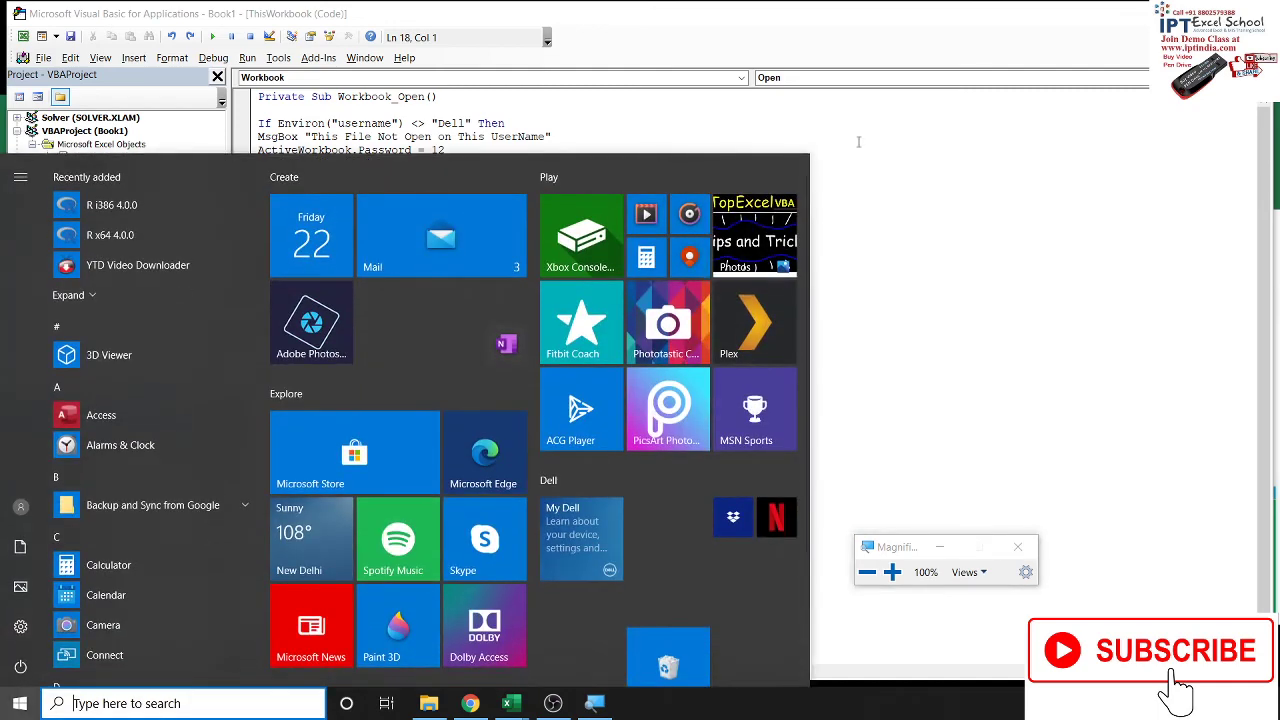
click(880, 206)
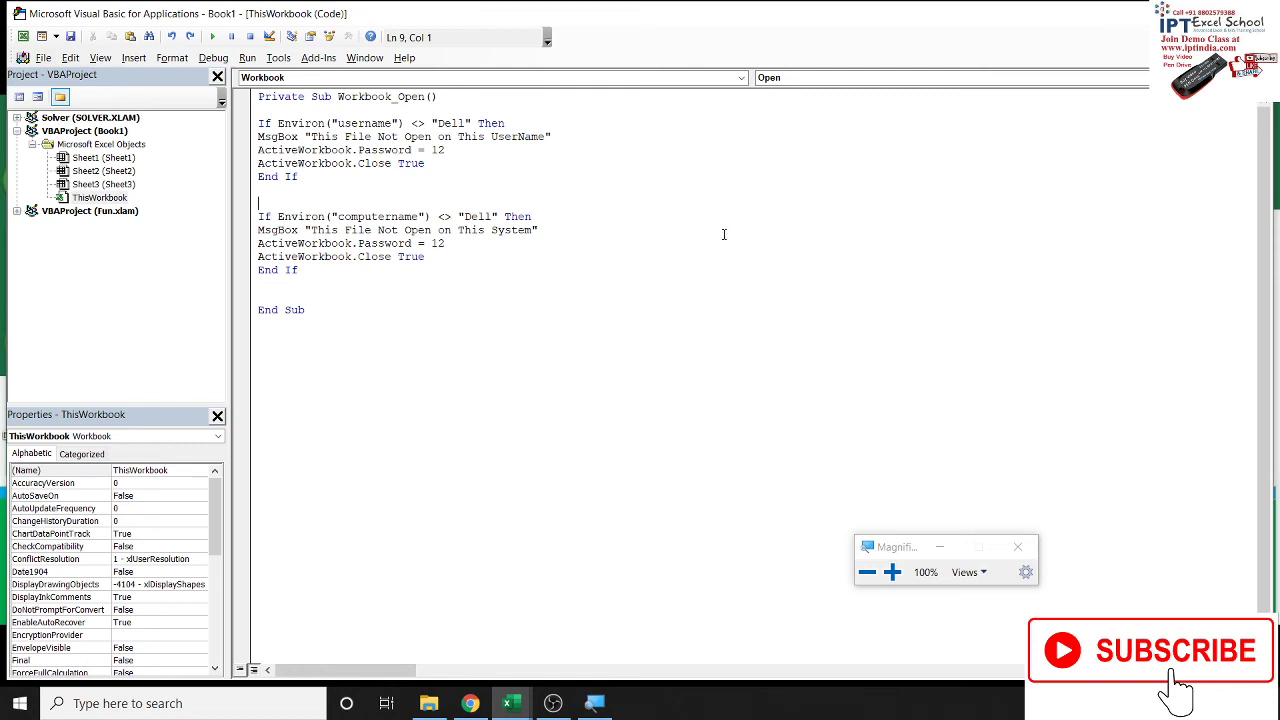
Step: Raise Magnifier to 200%, close it, and minimize everything with Win+D
text(~)
click(892, 572)
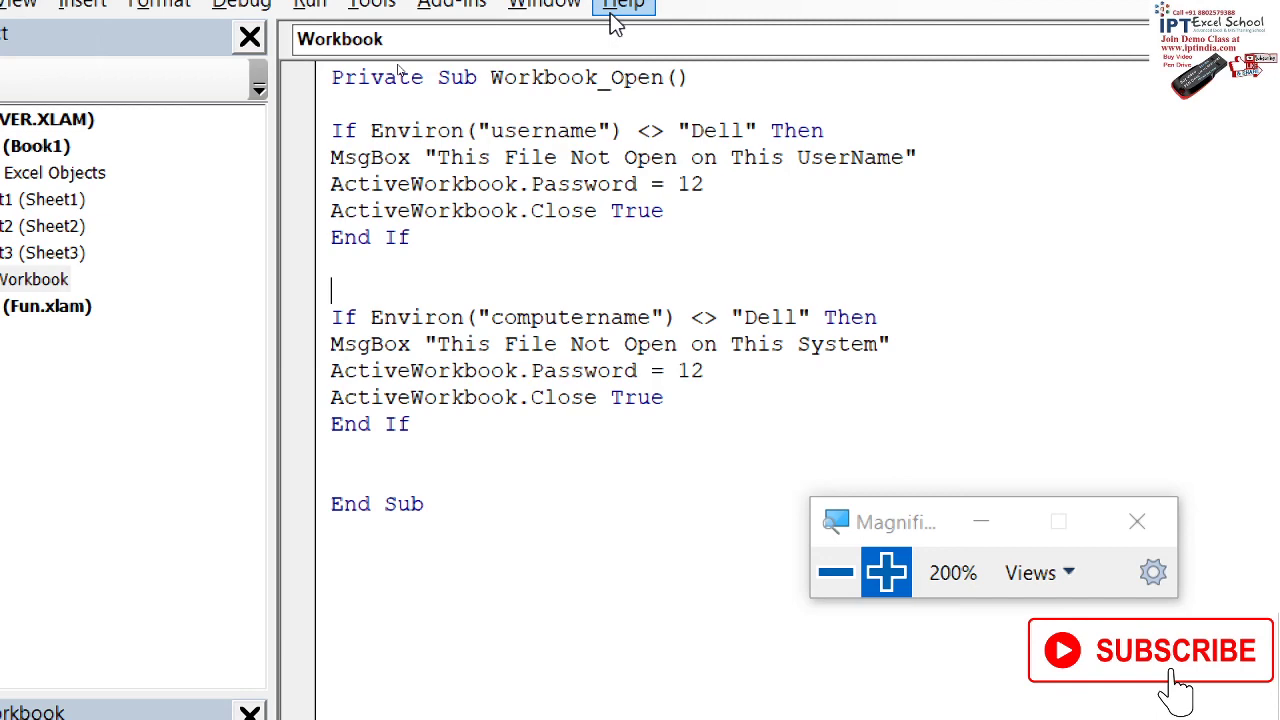
click(1140, 522)
key(super+d)
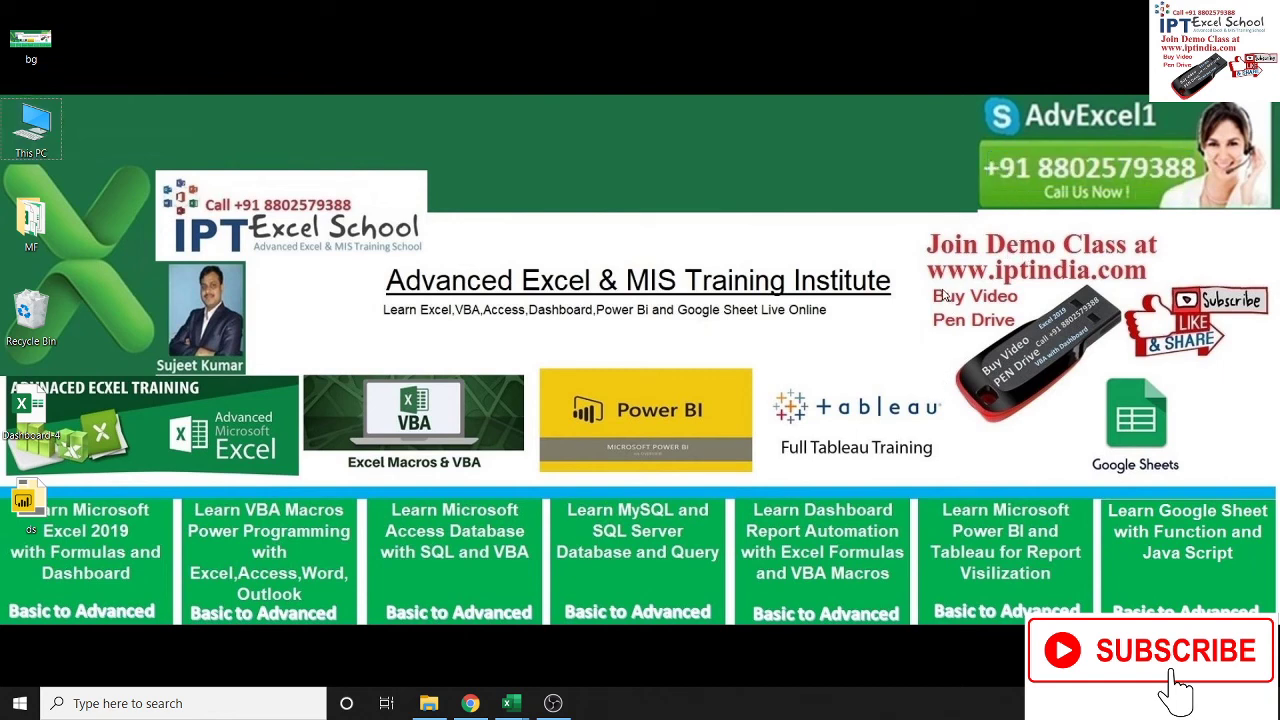
drag(922, 278, 1104, 402)
key(super)
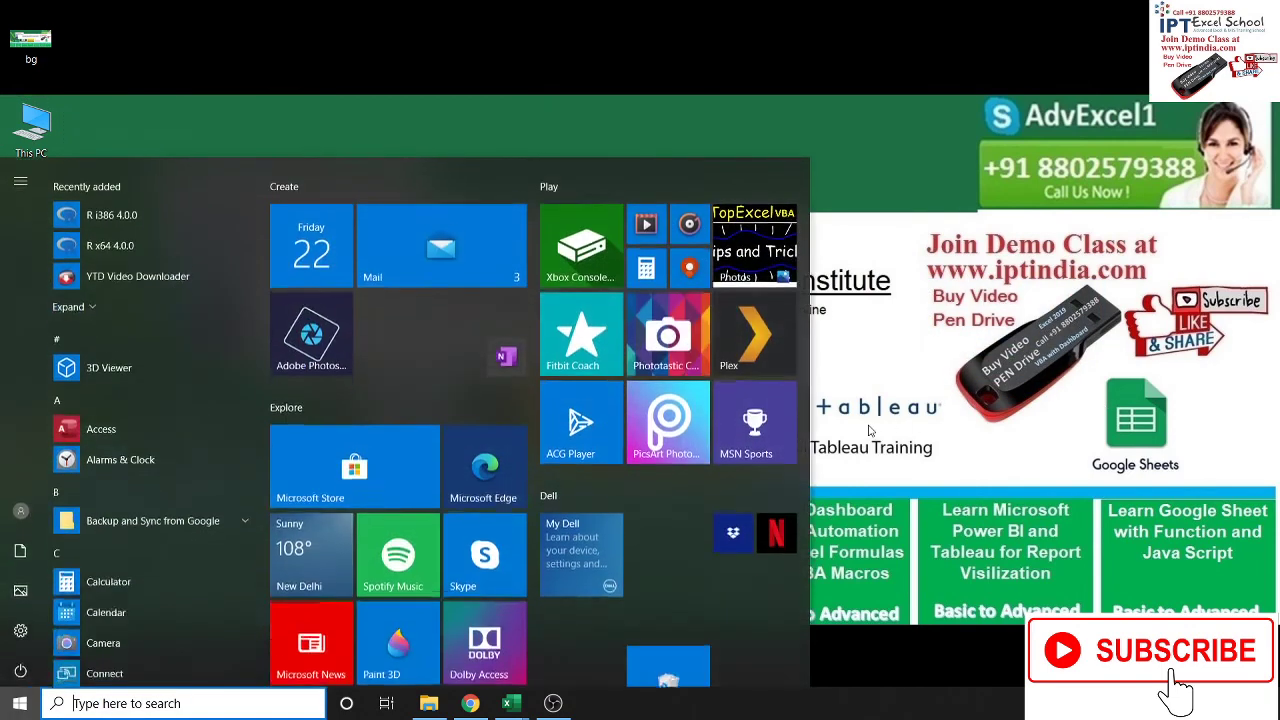
key(super)
key(super)
text(zoom)
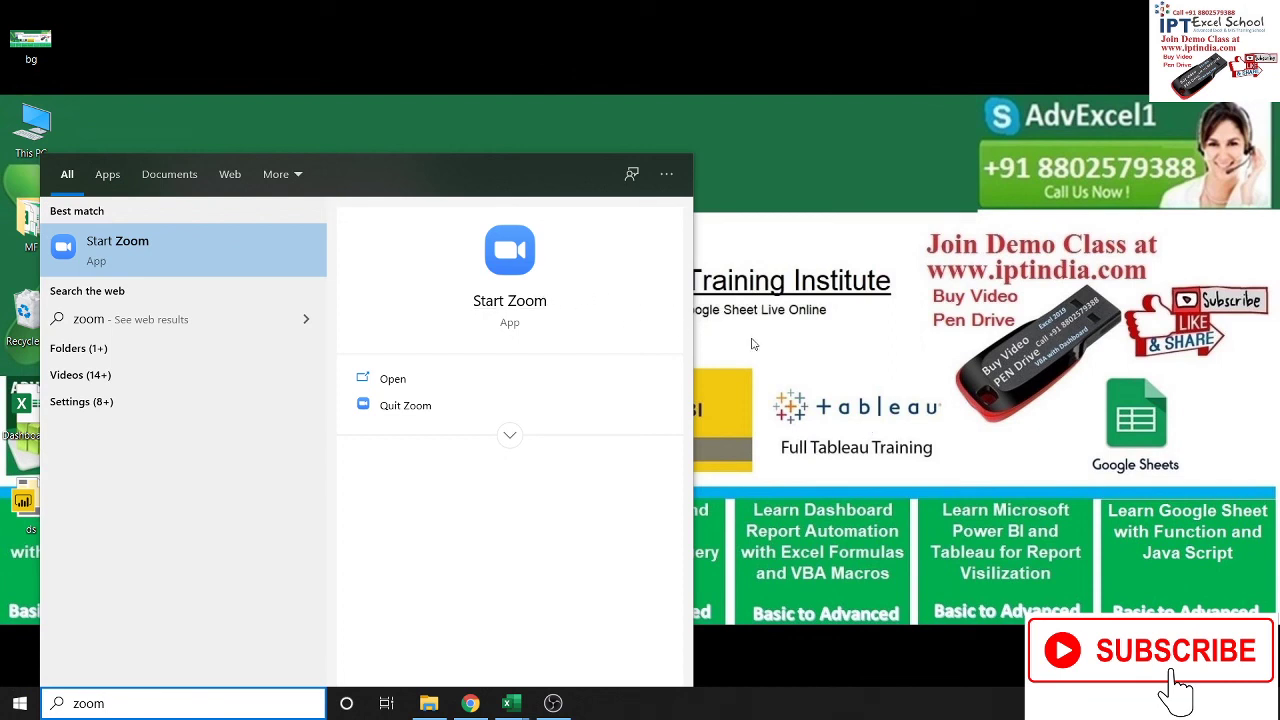
key(BackSpace)
key(BackSpace)
key(BackSpace)
key(BackSpace)
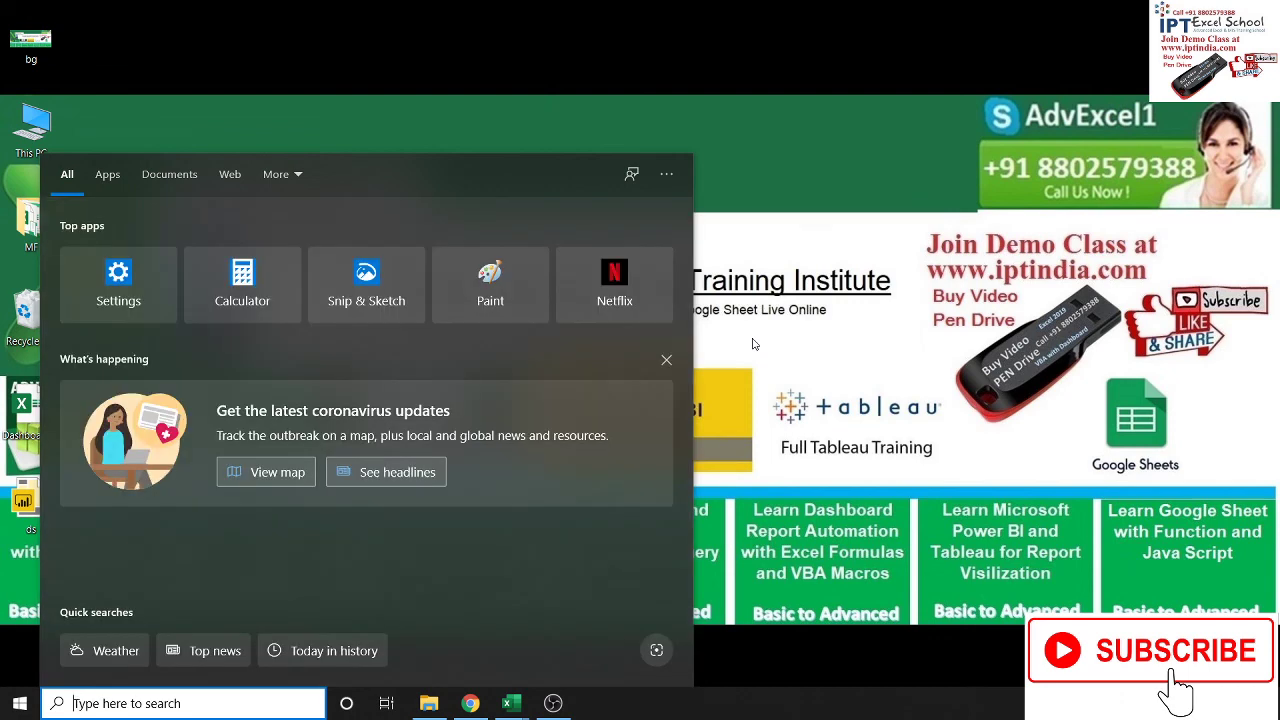
text(goto)
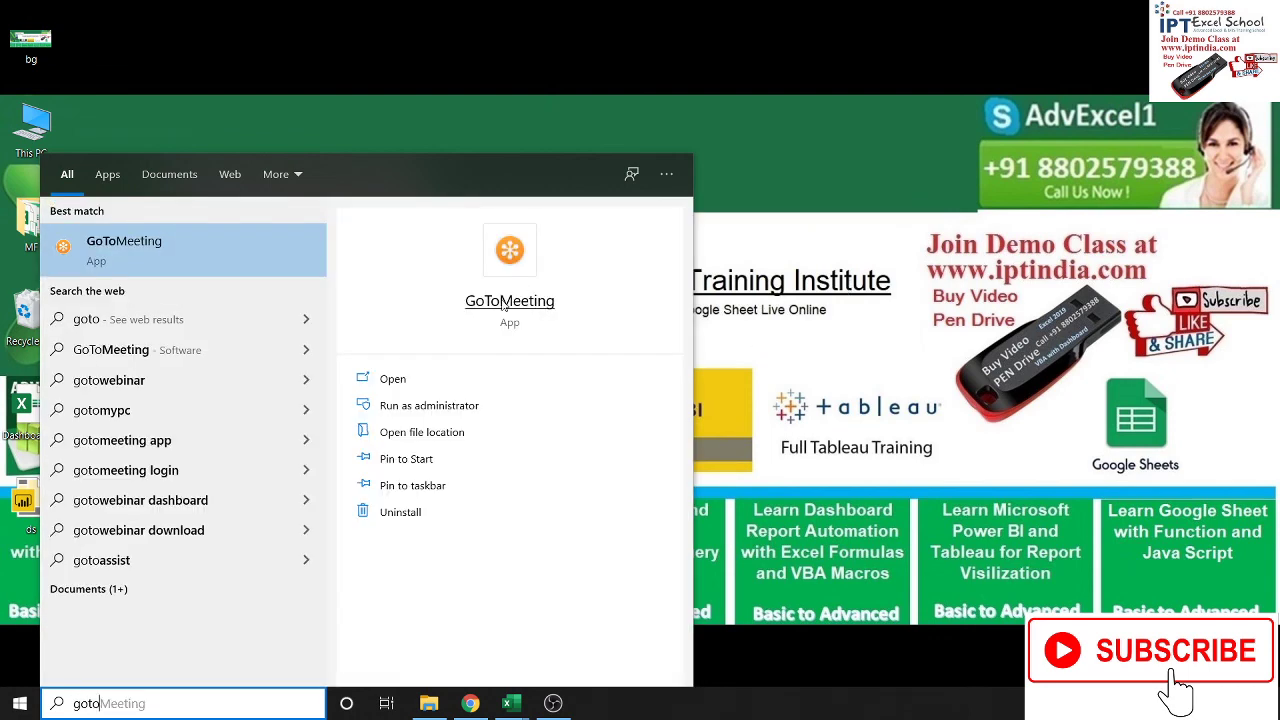
click(766, 336)
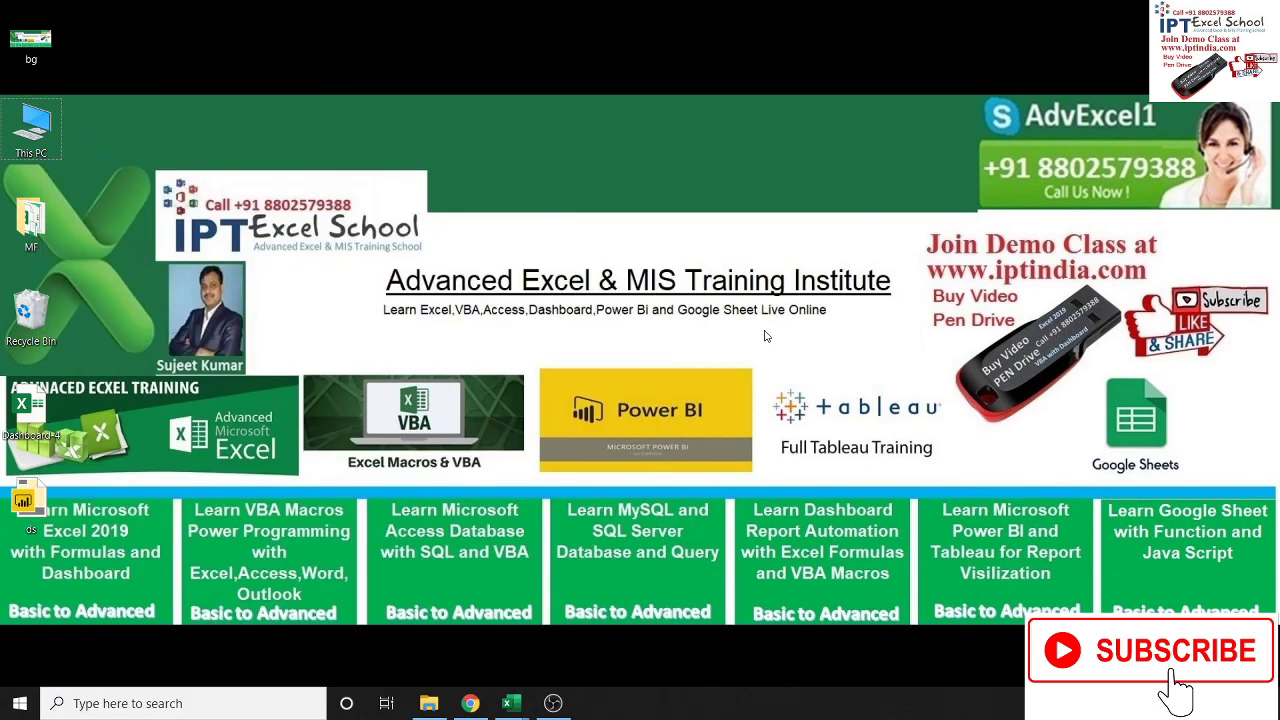